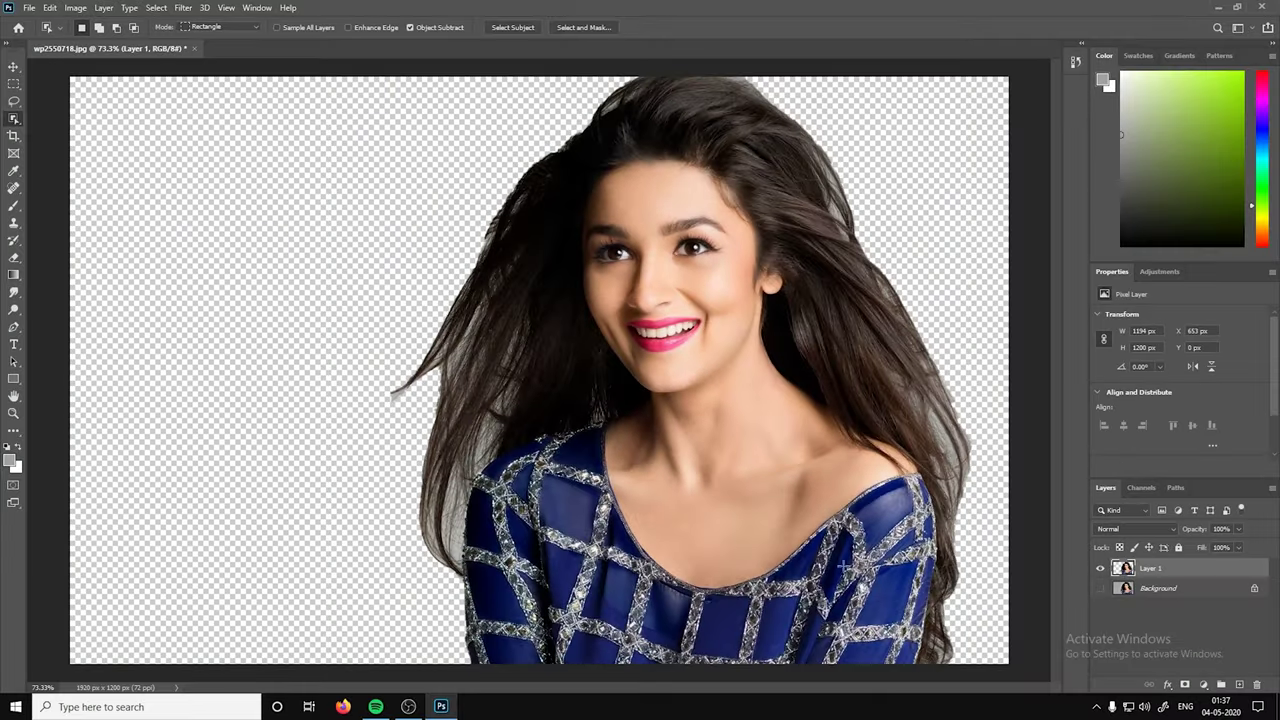
Paste the portrait into a new white document and enlarge it to fill most of the canvas.
key(ctrl+n)
key(Return)
key(ctrl+v)
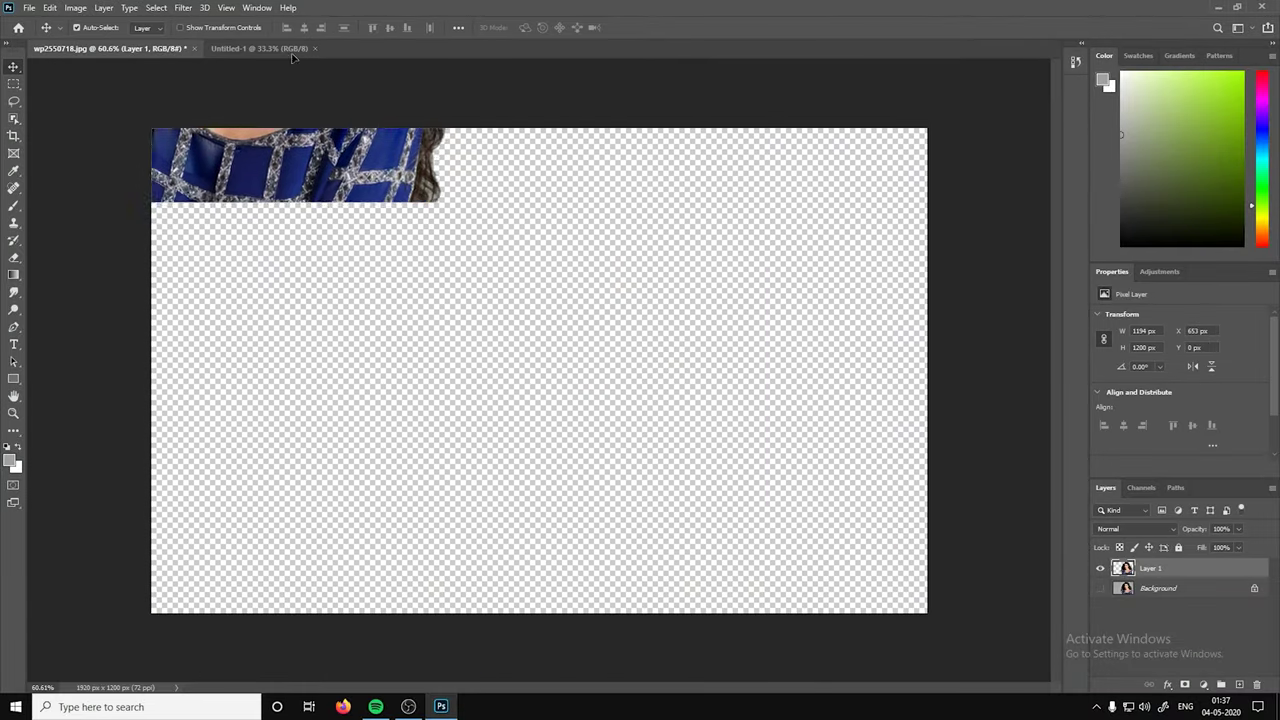
key(ctrl+t)
drag(490, 233, 634, 543)
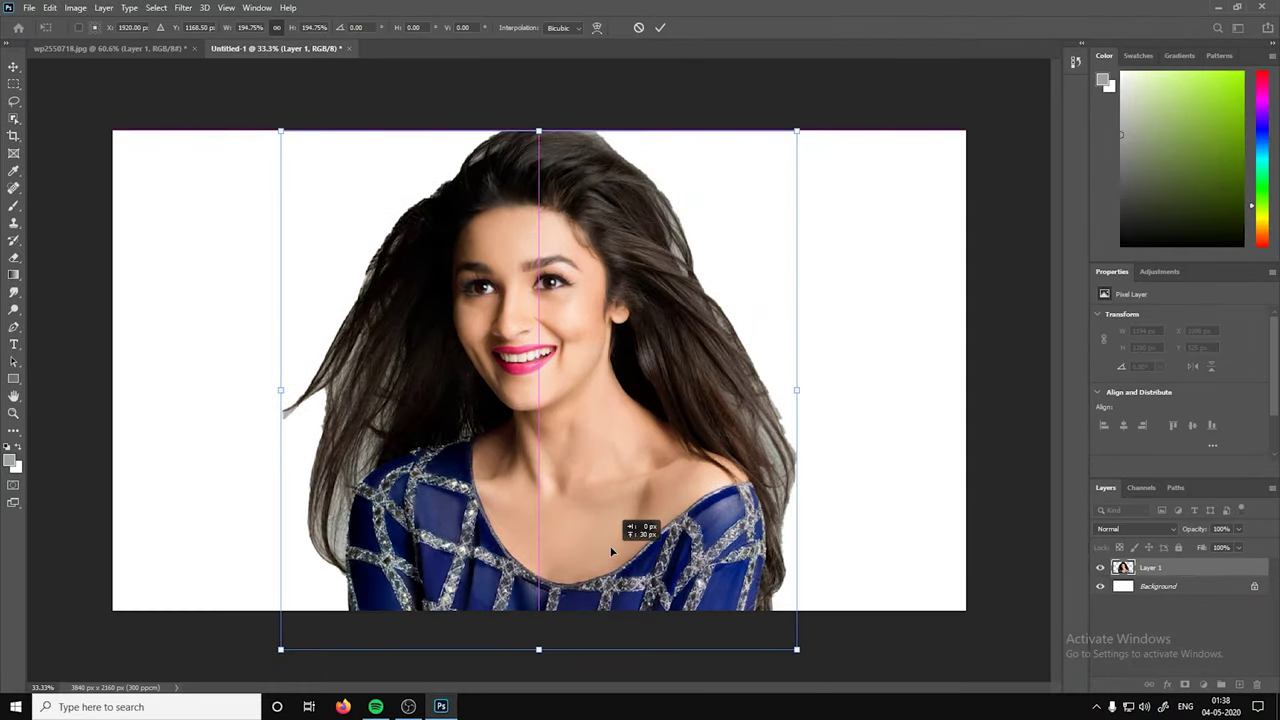
key(Return)
Duplicate the portrait layer and set the Smudge tool to 50% strength.
key(ctrl+j)
scroll(505, 262, up, 5)
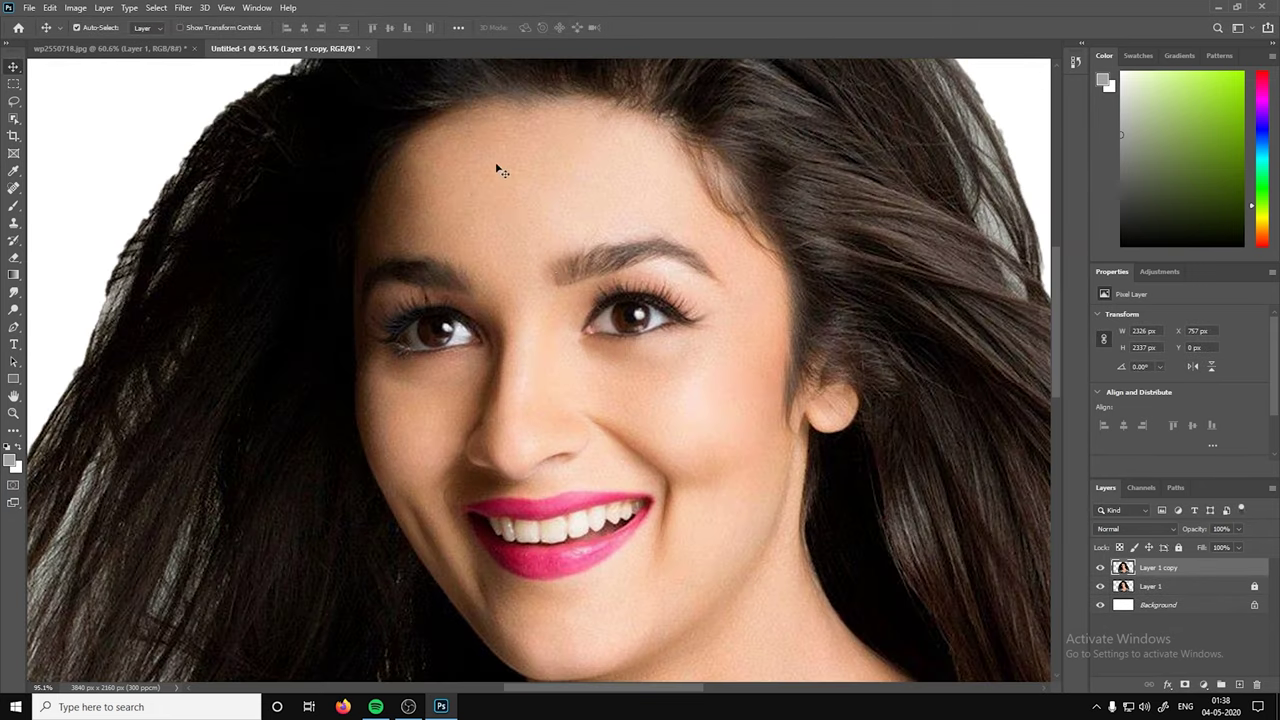
scroll(570, 275, down, 5)
scroll(481, 135, up, 3)
scroll(481, 135, up, 1)
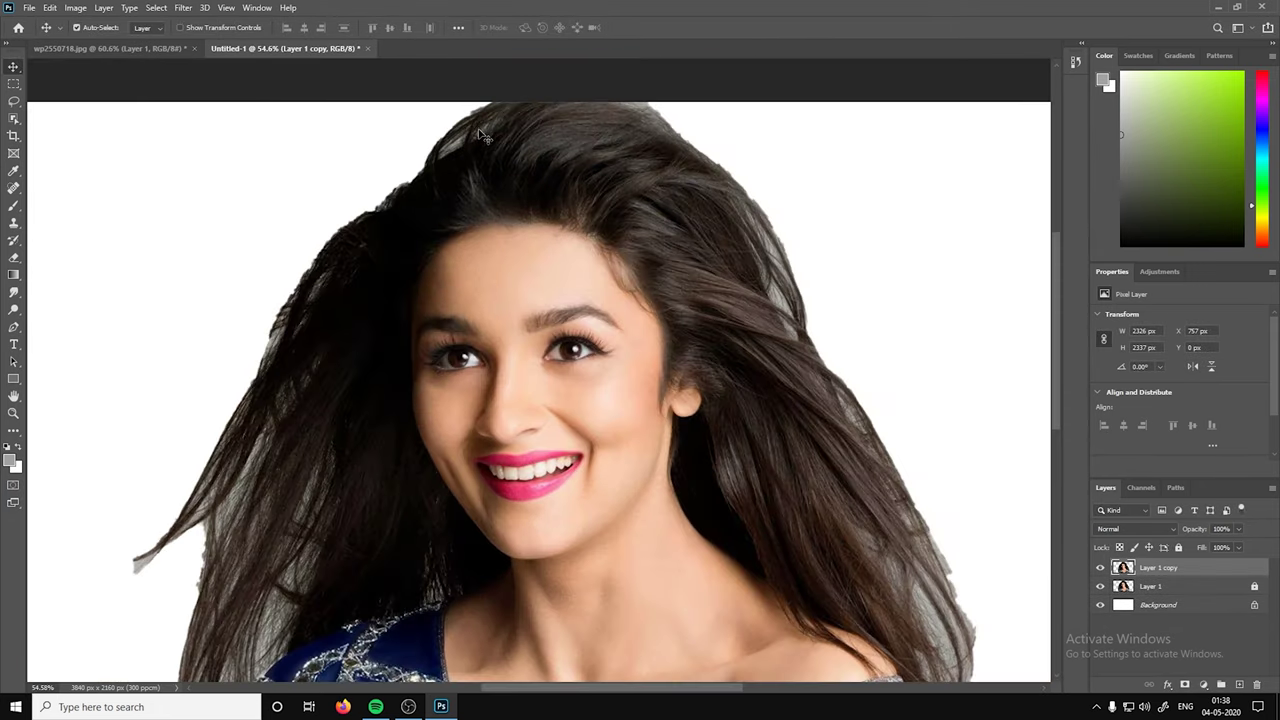
key(r)
scroll(461, 304, up, 2)
scroll(461, 304, up, 2)
drag(288, 27, 269, 45)
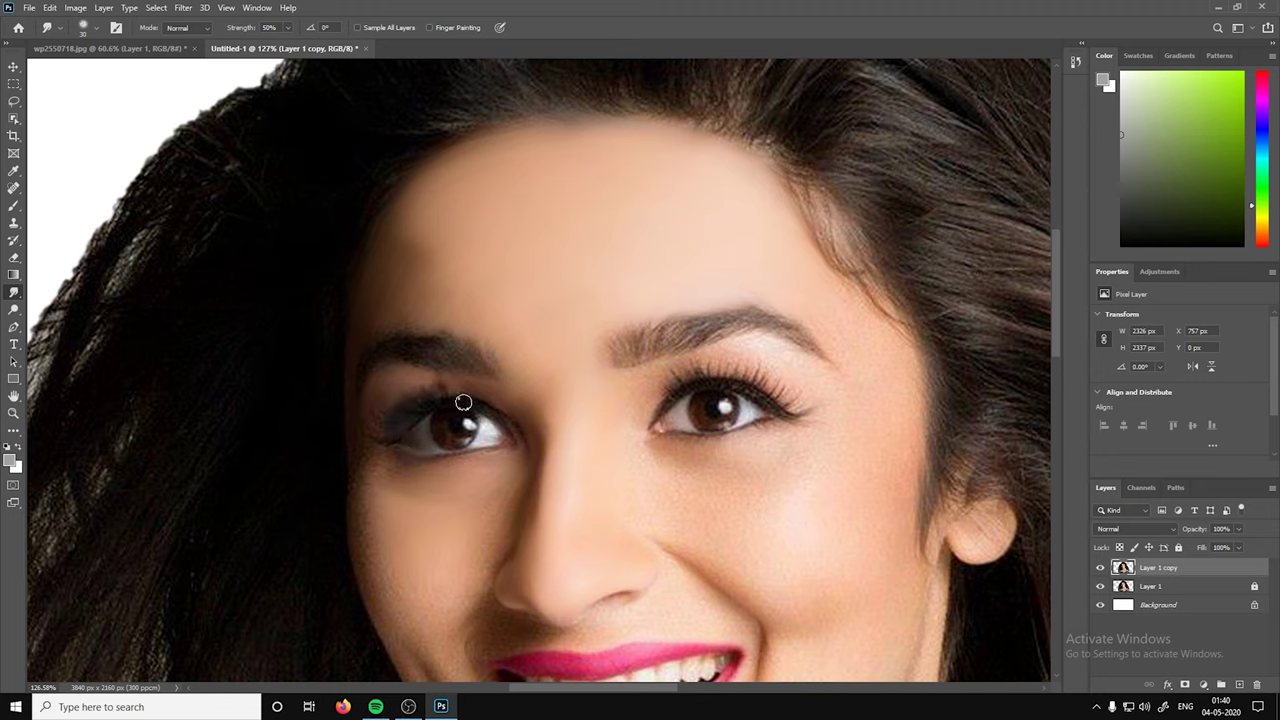
Smudge the cheek on Layer 1 copy down toward the mouth corner.
scroll(412, 442, down, 3)
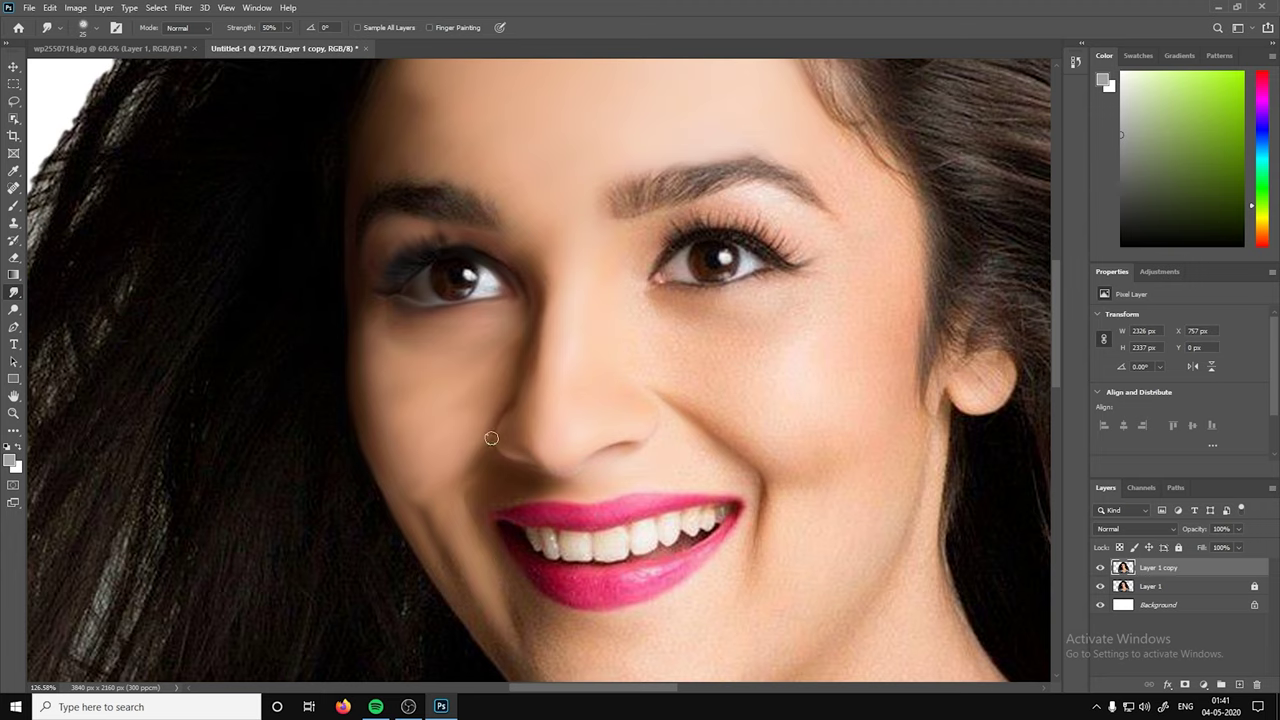
scroll(498, 391, down, 3)
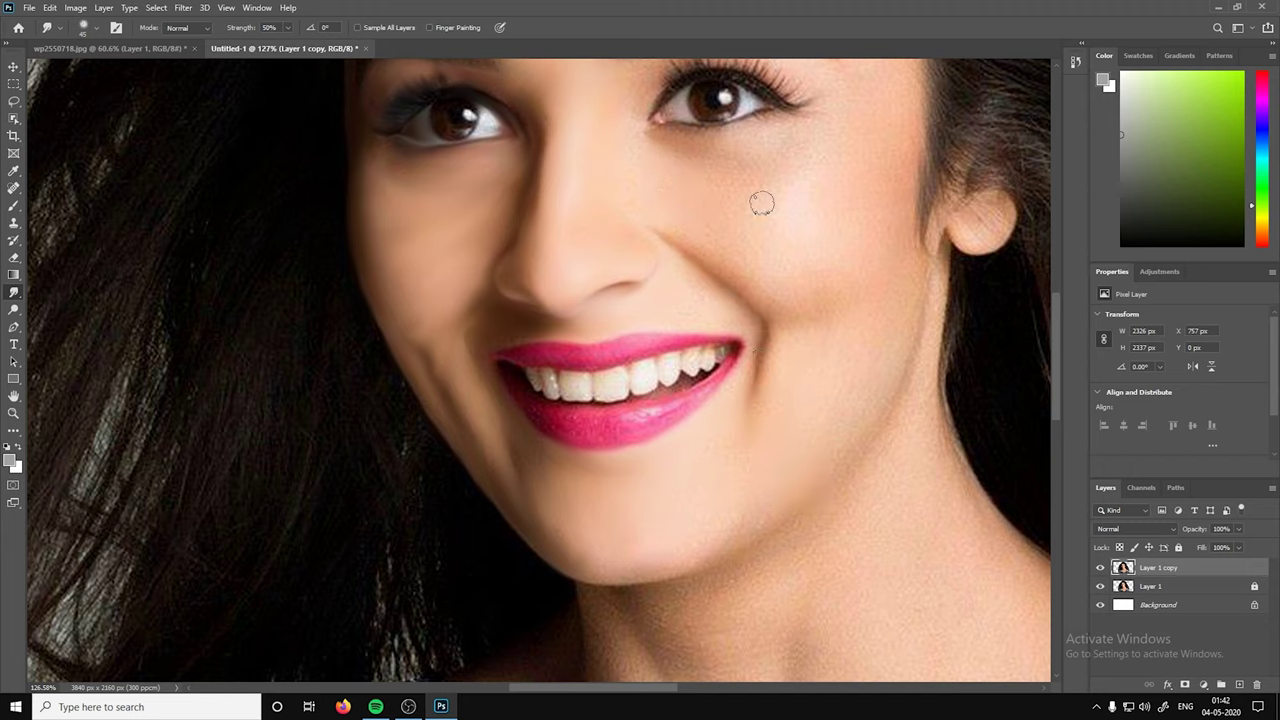
drag(803, 233, 819, 356)
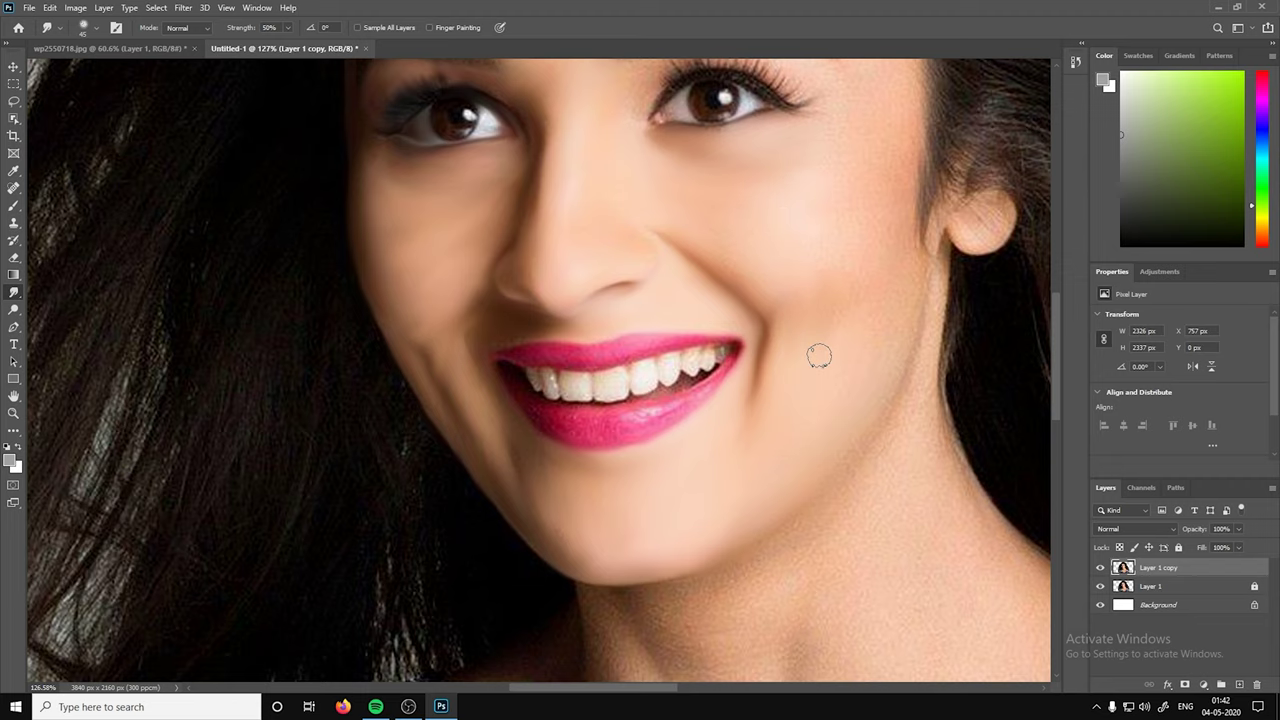
With a larger brush, blend the neck edge into the hair and smooth the upper-lip edge.
scroll(800, 150, up, 4)
scroll(720, 230, up, 1)
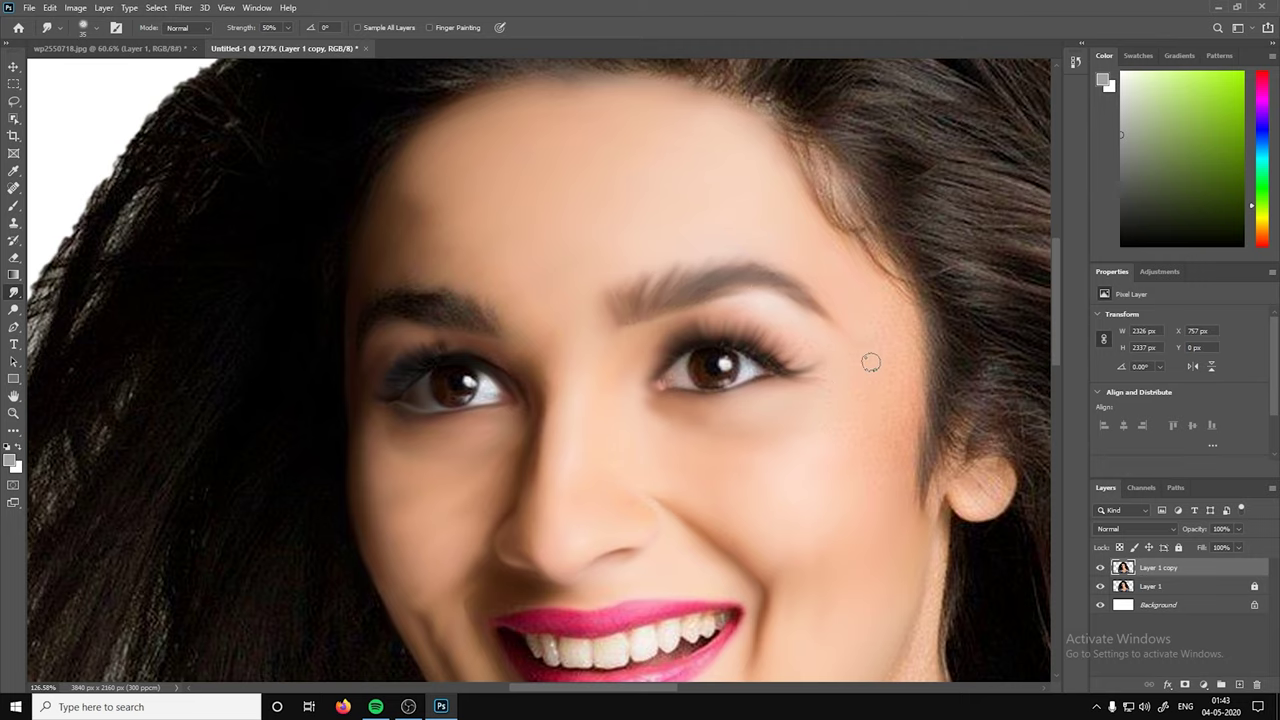
key(bracketright)
key(bracketright)
key(bracketright)
scroll(877, 516, down, 3)
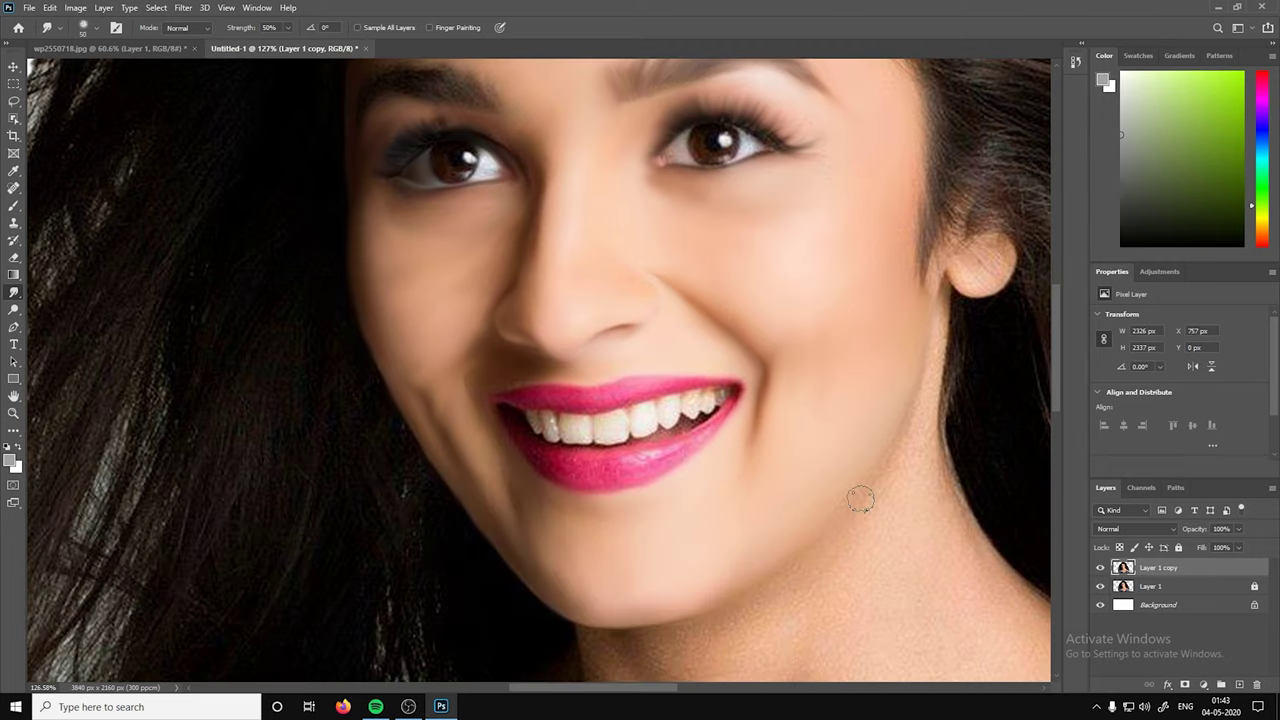
drag(899, 492, 948, 496)
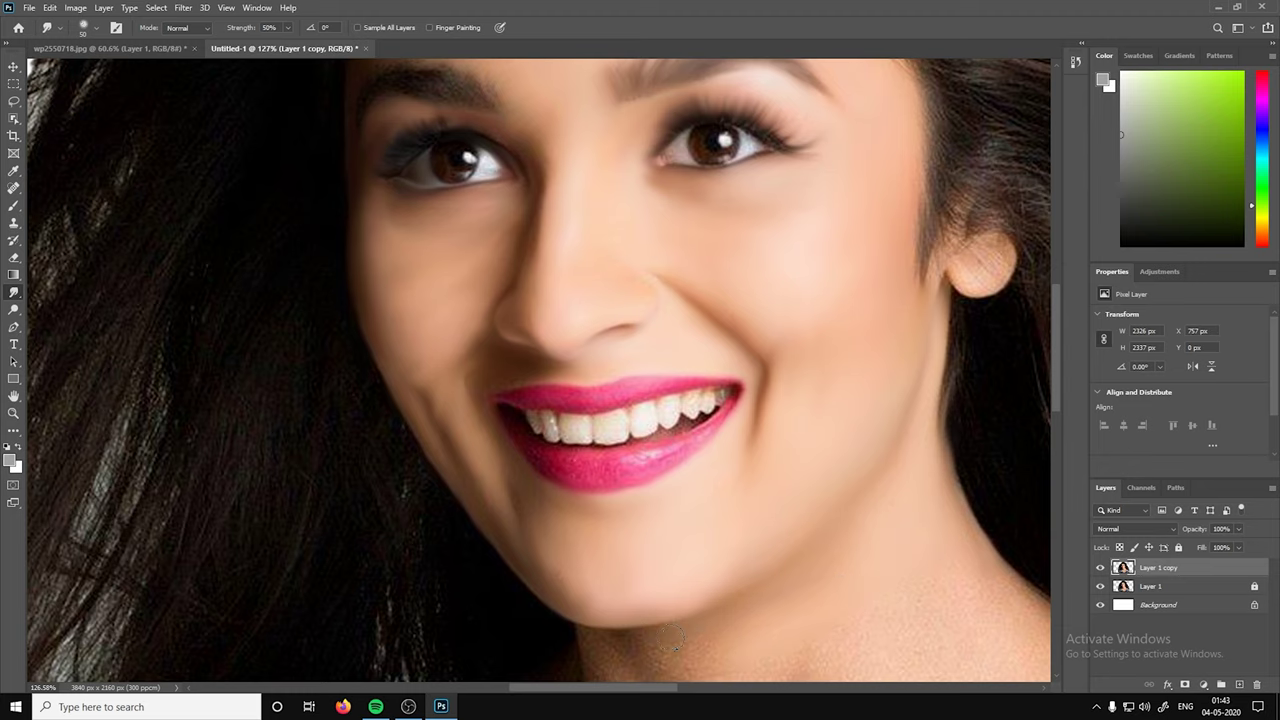
scroll(707, 620, down, 2)
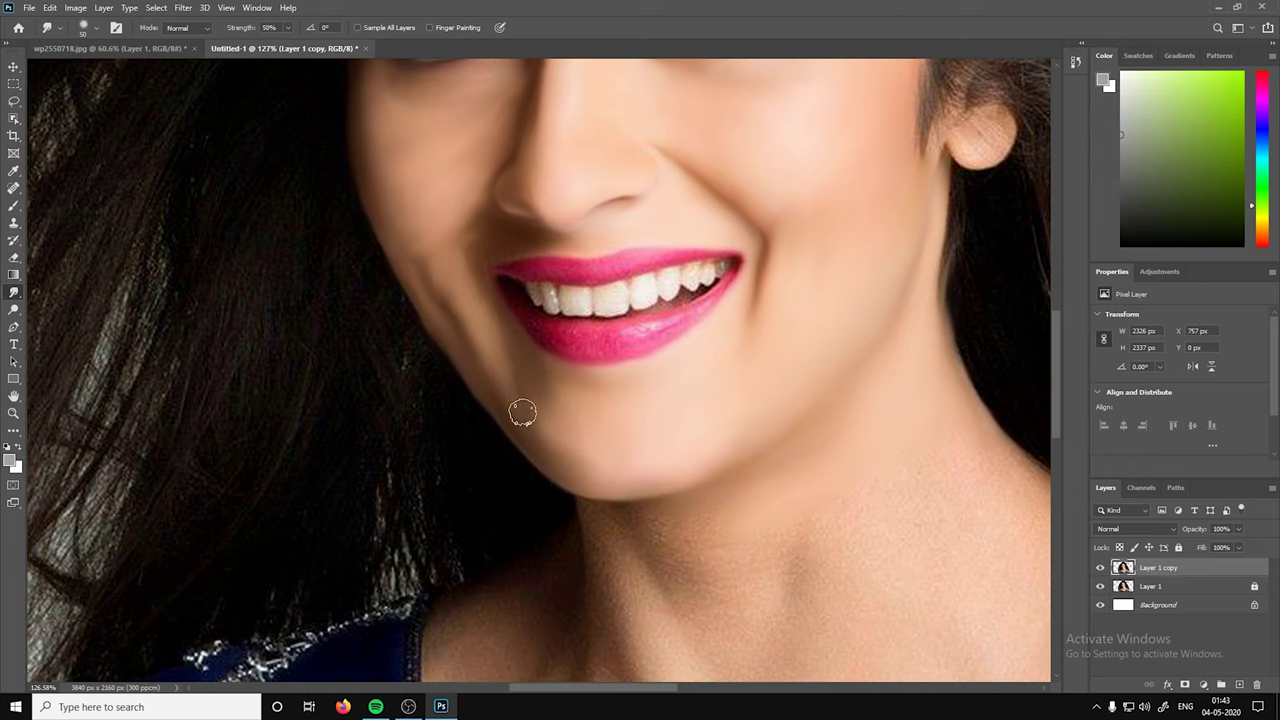
drag(491, 260, 600, 240)
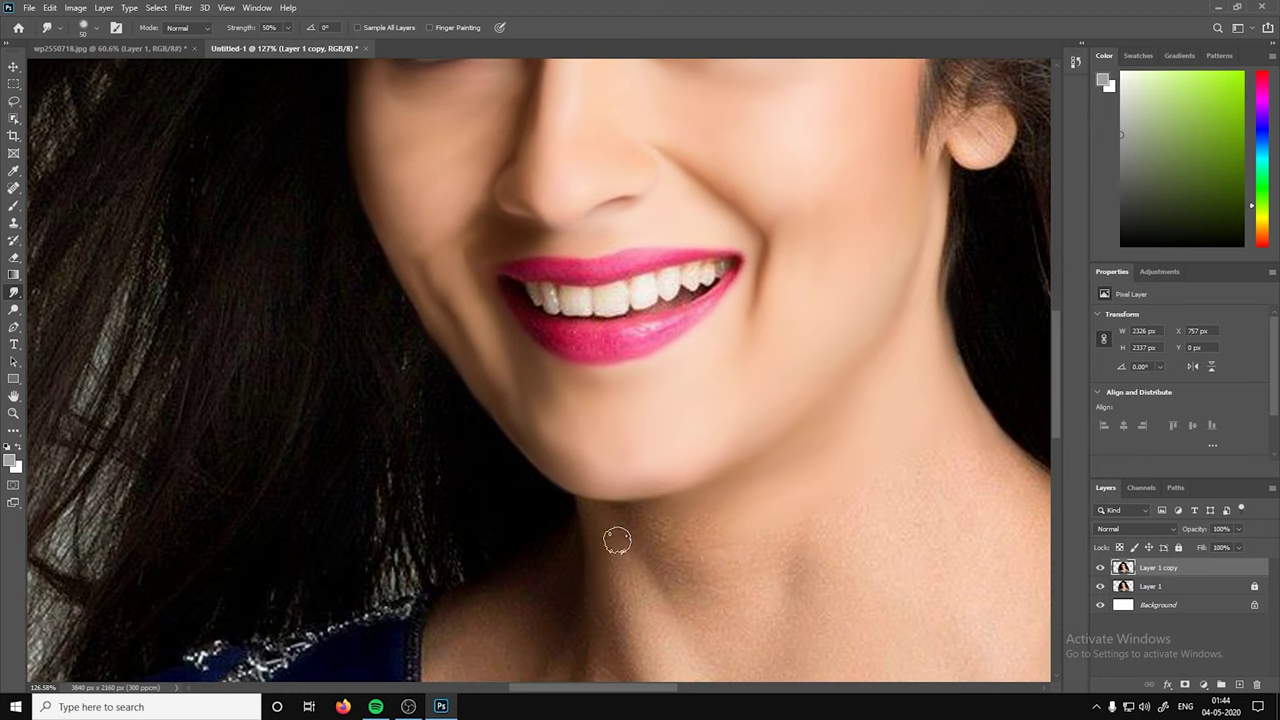
Smooth the neck, collarbone and lower neckline skin.
scroll(770, 575, down, 2)
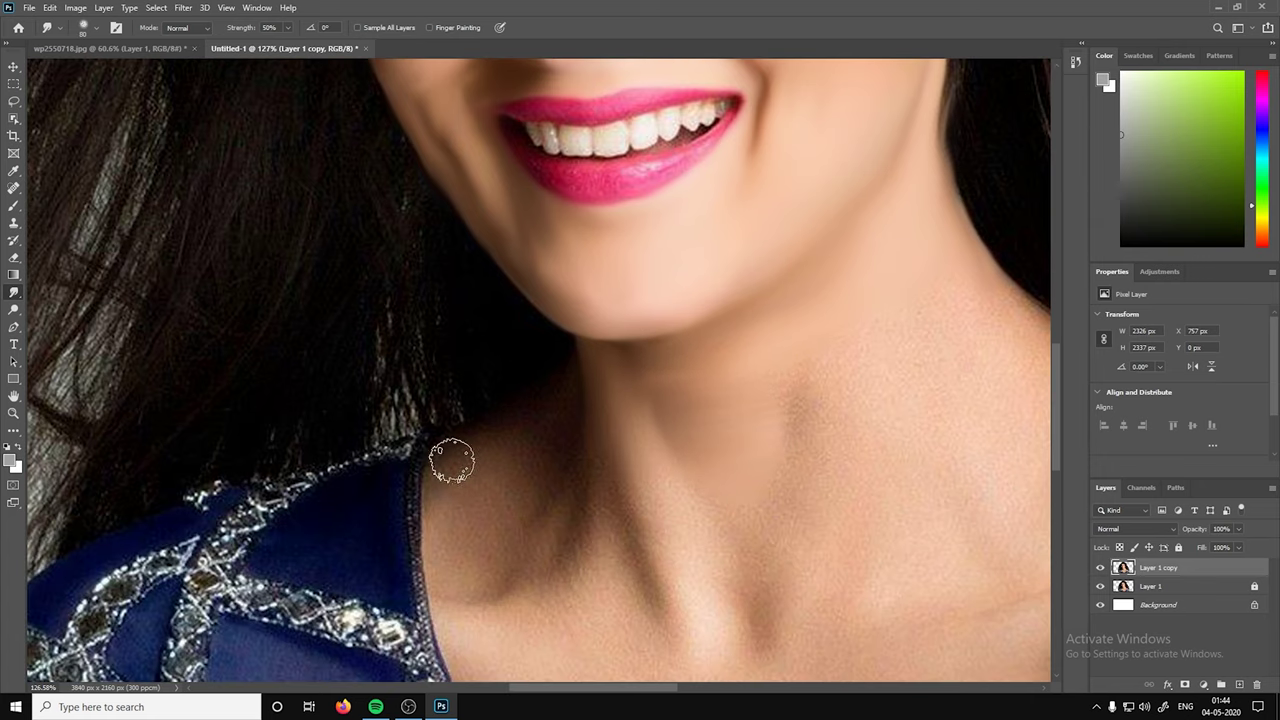
scroll(590, 590, down, 2)
drag(450, 490, 780, 517)
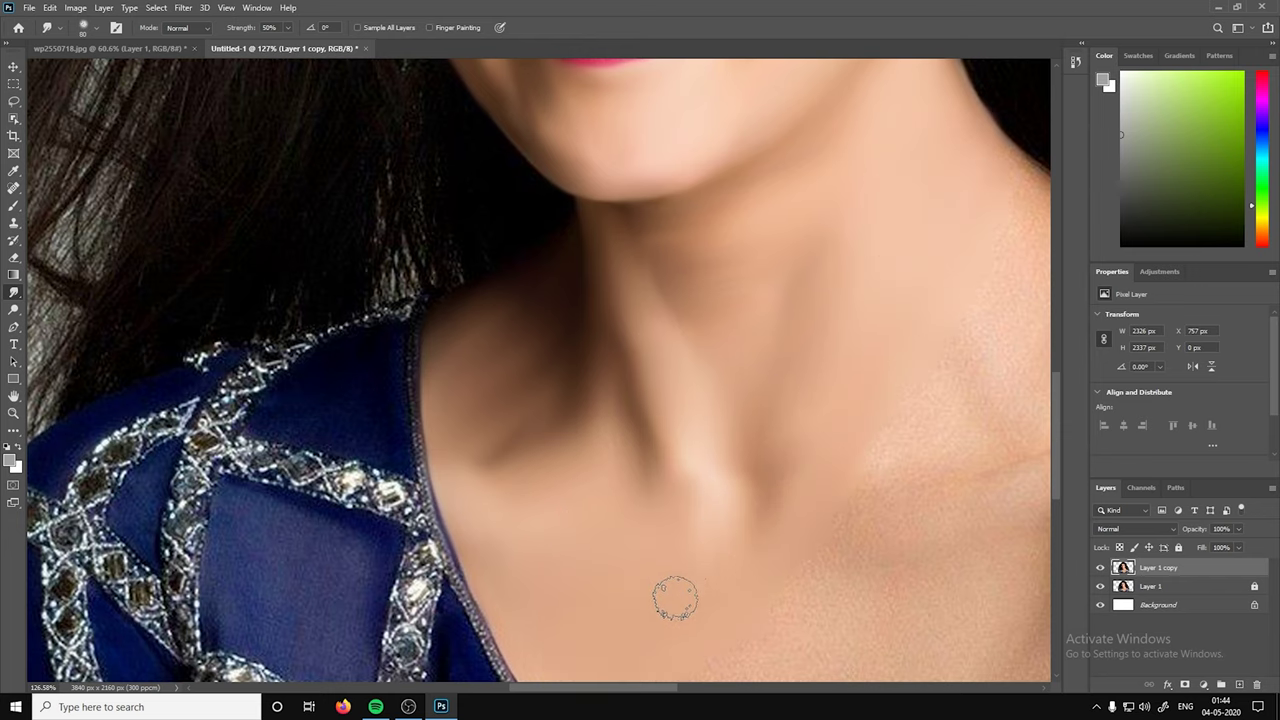
scroll(560, 516, down, 2)
drag(671, 563, 600, 615)
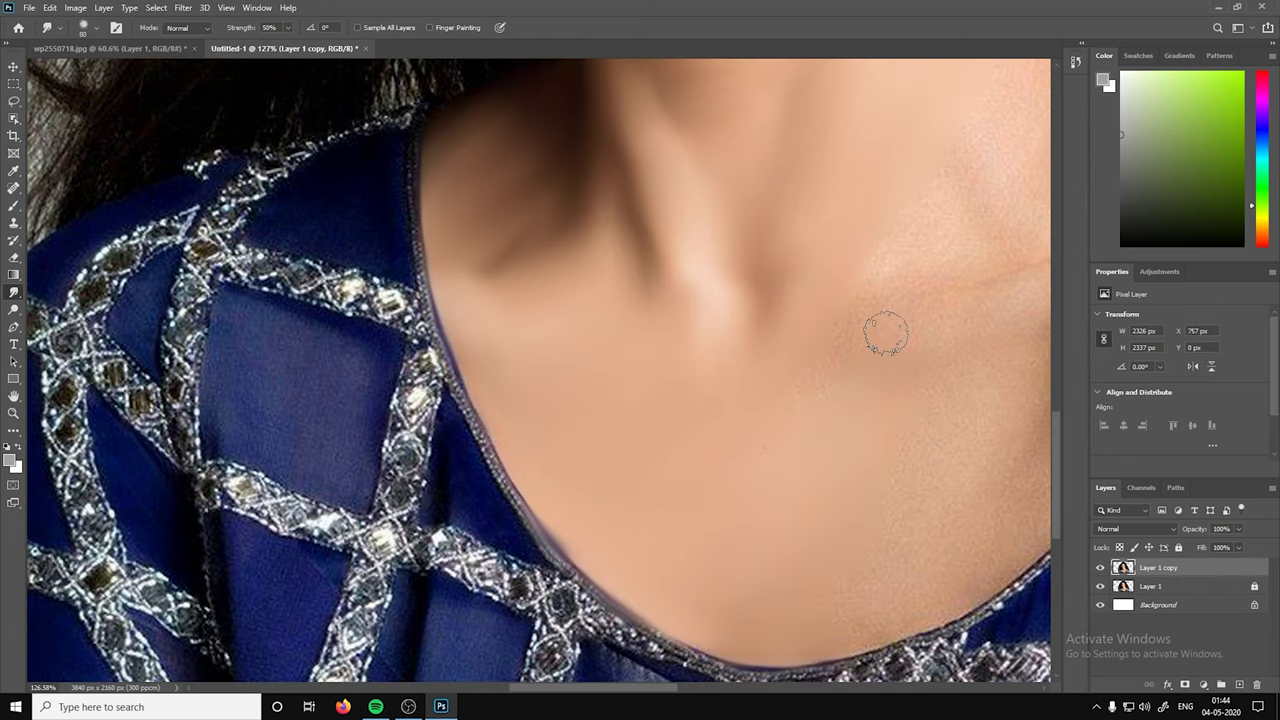
scroll(889, 349, down, 5)
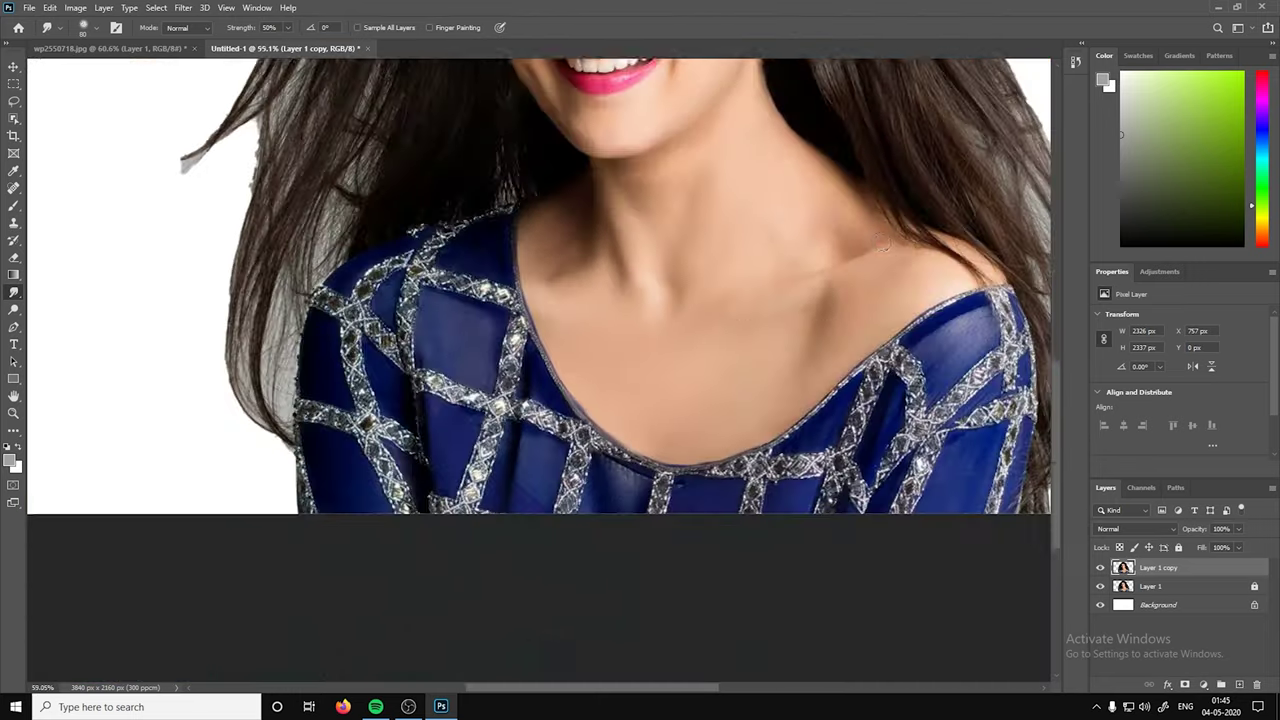
scroll(746, 557, up, 8)
scroll(879, 585, down, 3)
scroll(791, 357, down, 2)
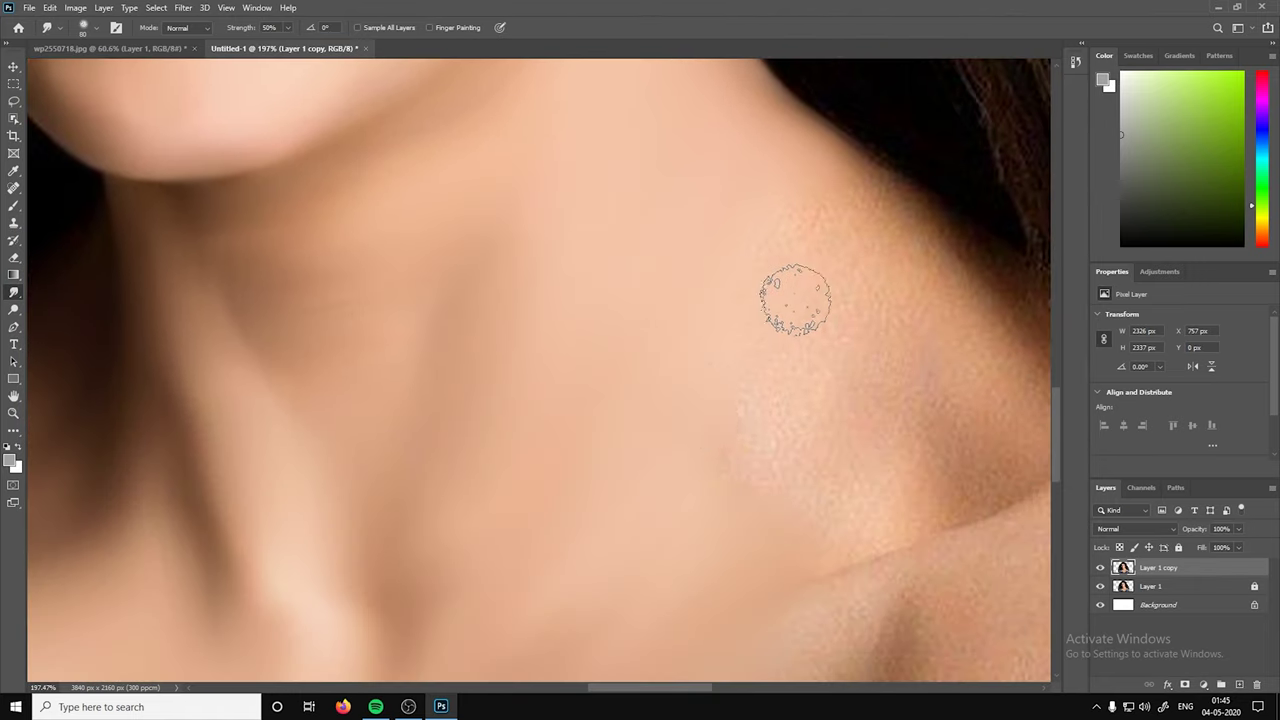
scroll(910, 300, down, 3)
scroll(920, 349, down, 3)
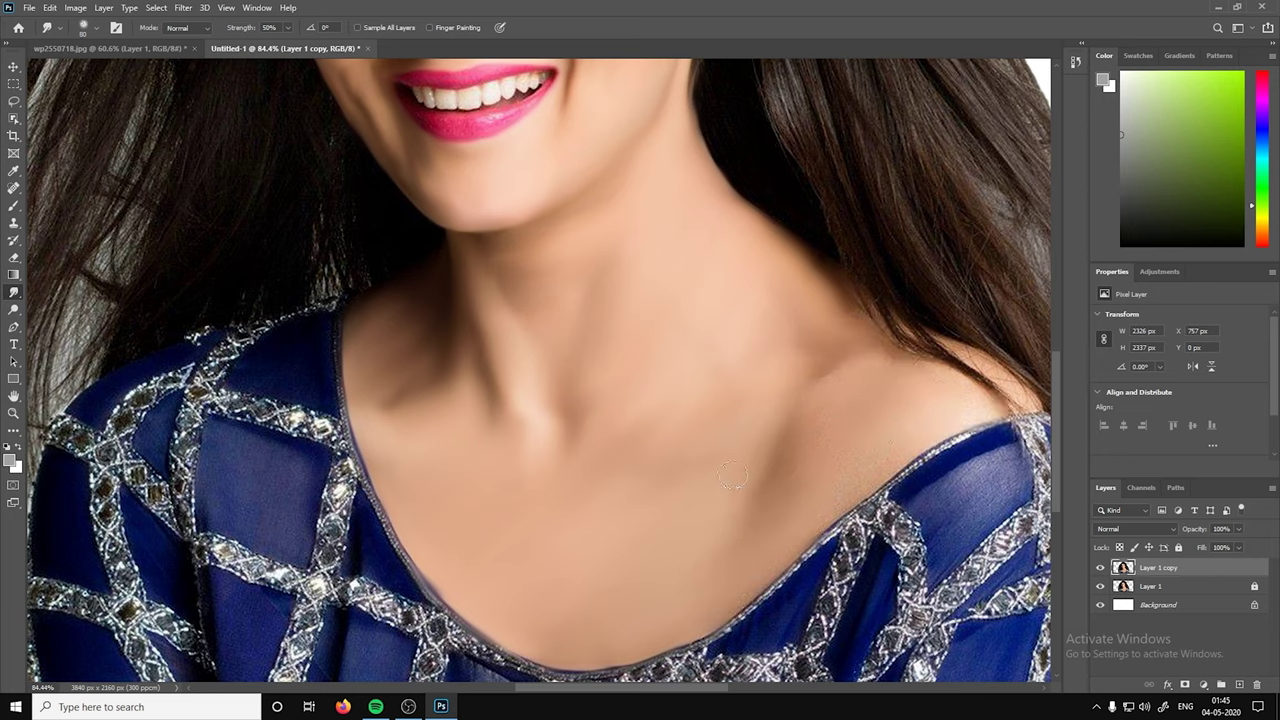
Toggle Layer 1 copy's visibility off and on to compare with the original.
click(1100, 567)
click(1100, 567)
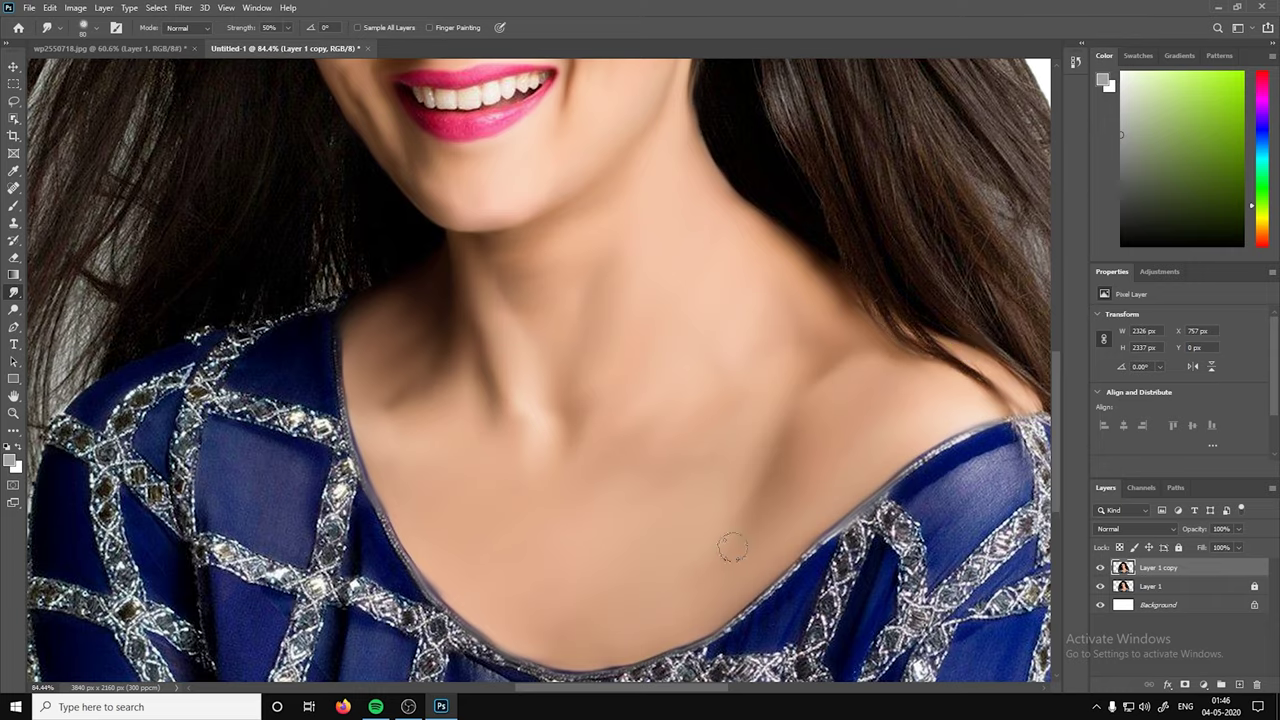
scroll(732, 548, down, 3)
scroll(634, 229, up, 5)
Soften the earlobe edge into the hair and the hairy eyebrow edges.
mouse_move(688, 276)
mouse_down()
mouse_move(645, 295)
mouse_move(733, 293)
mouse_up()
scroll(575, 300, down, 3)
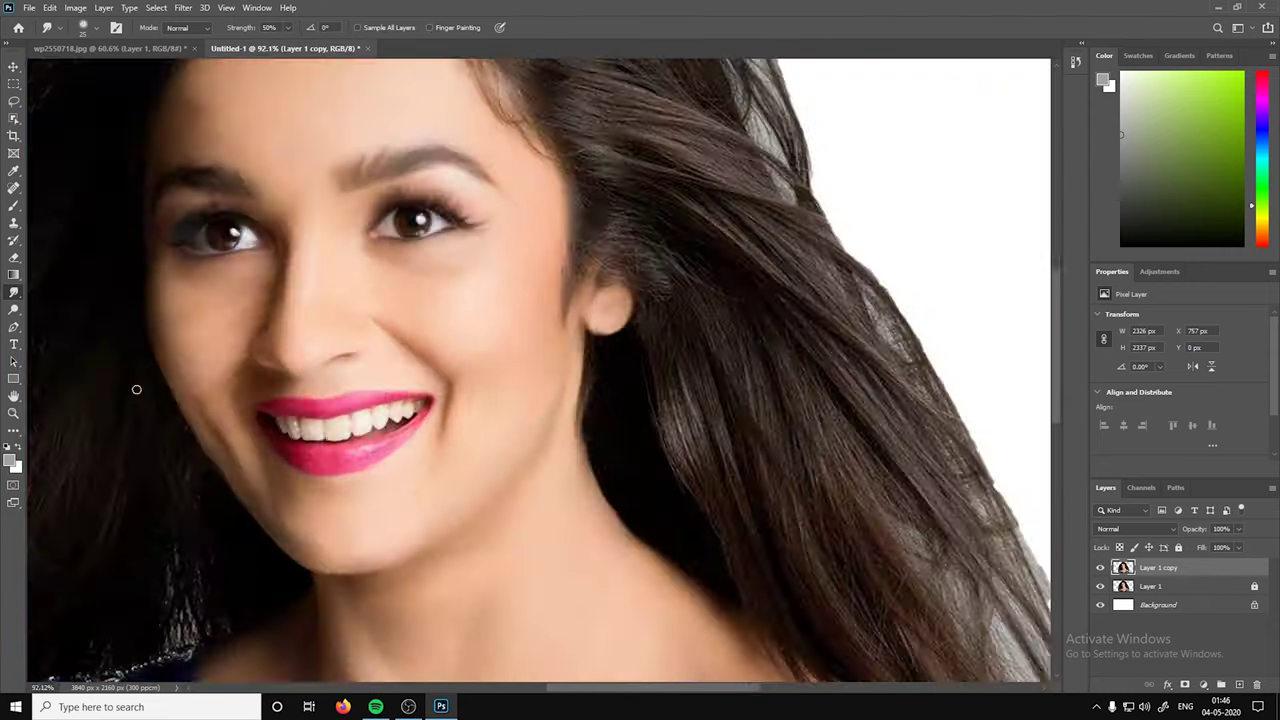
scroll(480, 260, up, 4)
mouse_move(469, 290)
mouse_down()
mouse_move(277, 369)
mouse_move(311, 289)
mouse_move(469, 263)
mouse_move(350, 270)
mouse_up()
With a smaller brush, smooth both eyes' whites, irises, pupils and catchlights.
key(bracketleft)
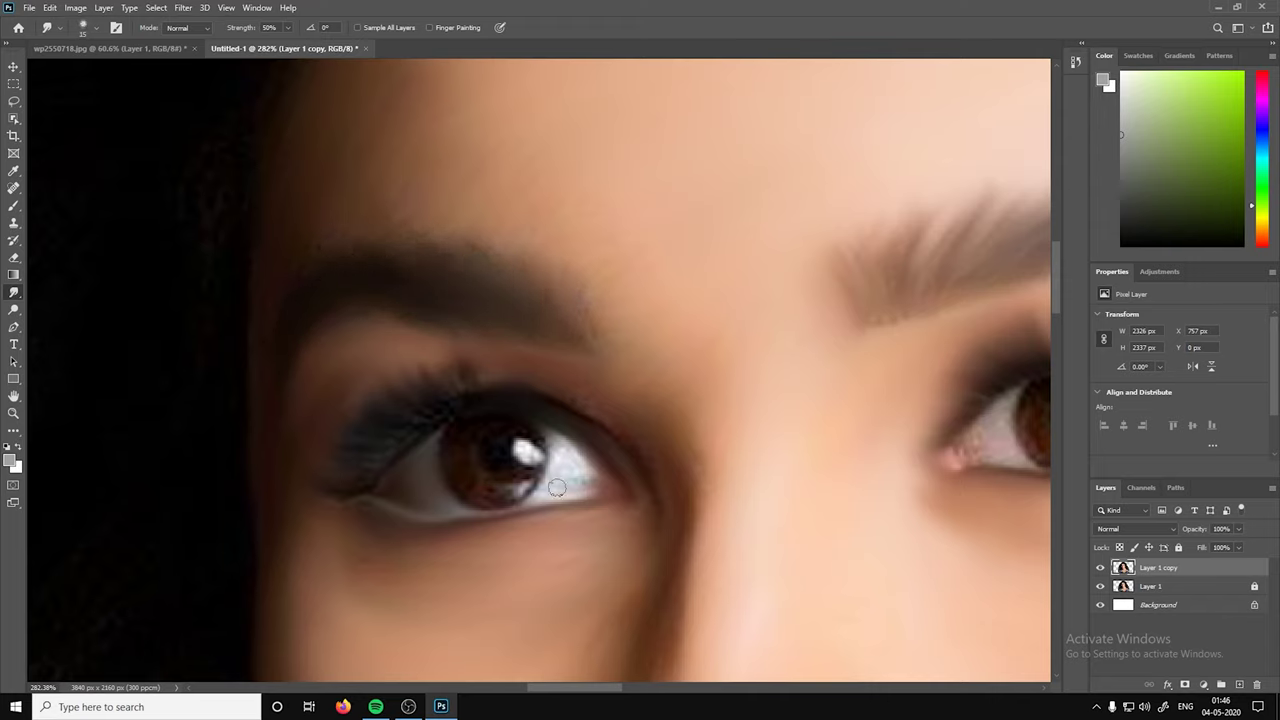
drag(586, 479, 592, 485)
drag(464, 483, 493, 504)
drag(508, 431, 536, 451)
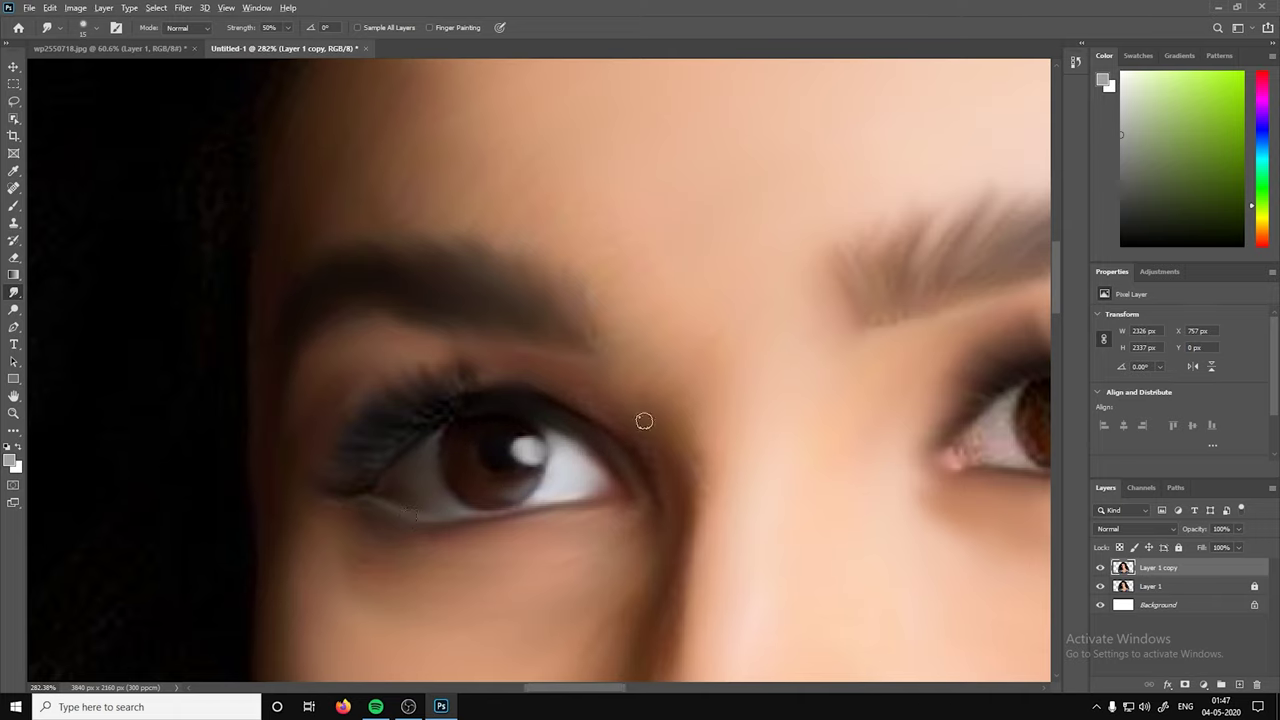
scroll(400, 470, right, 5)
scroll(606, 470, up, 1)
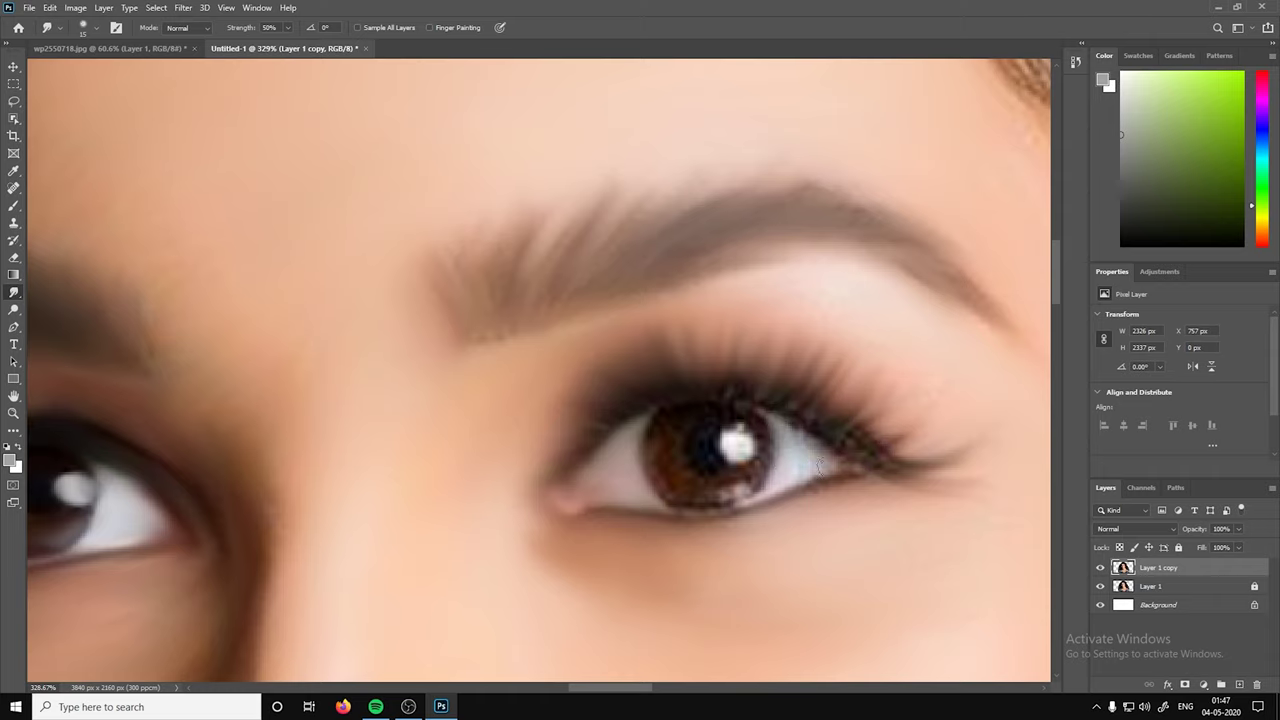
drag(716, 497, 674, 480)
drag(720, 428, 708, 437)
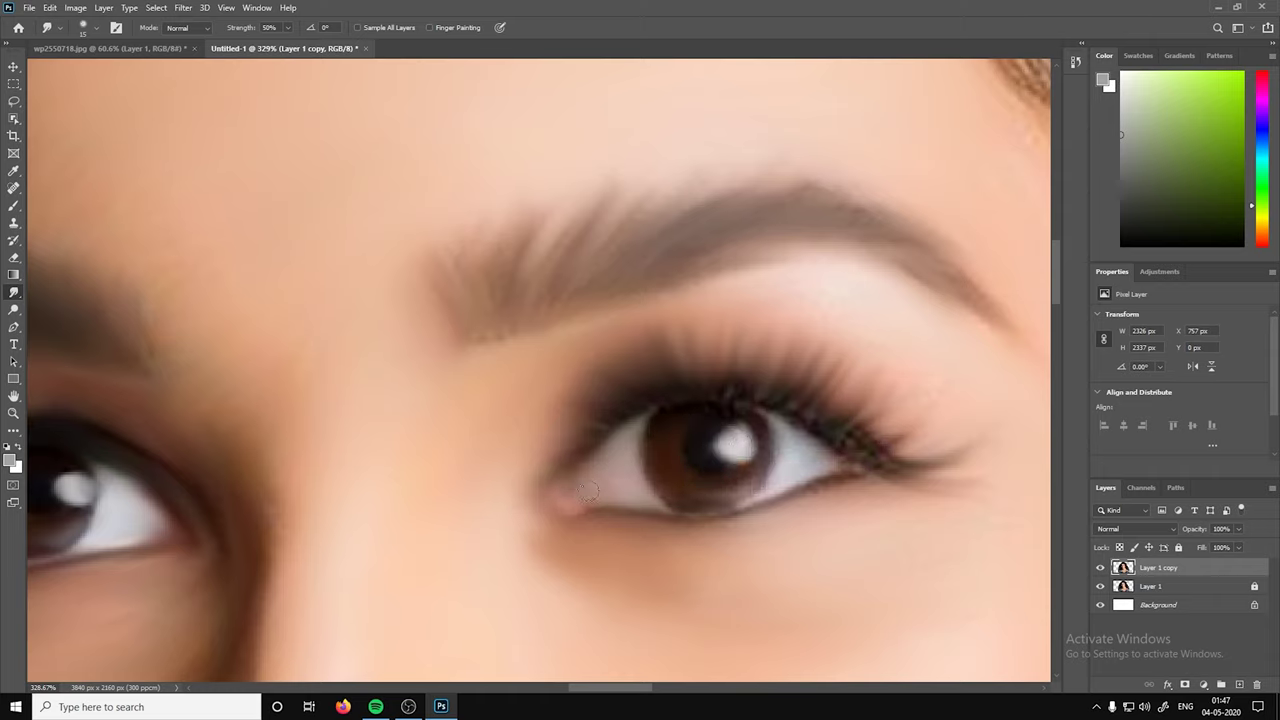
scroll(760, 480, down, 3)
scroll(686, 615, up, 2)
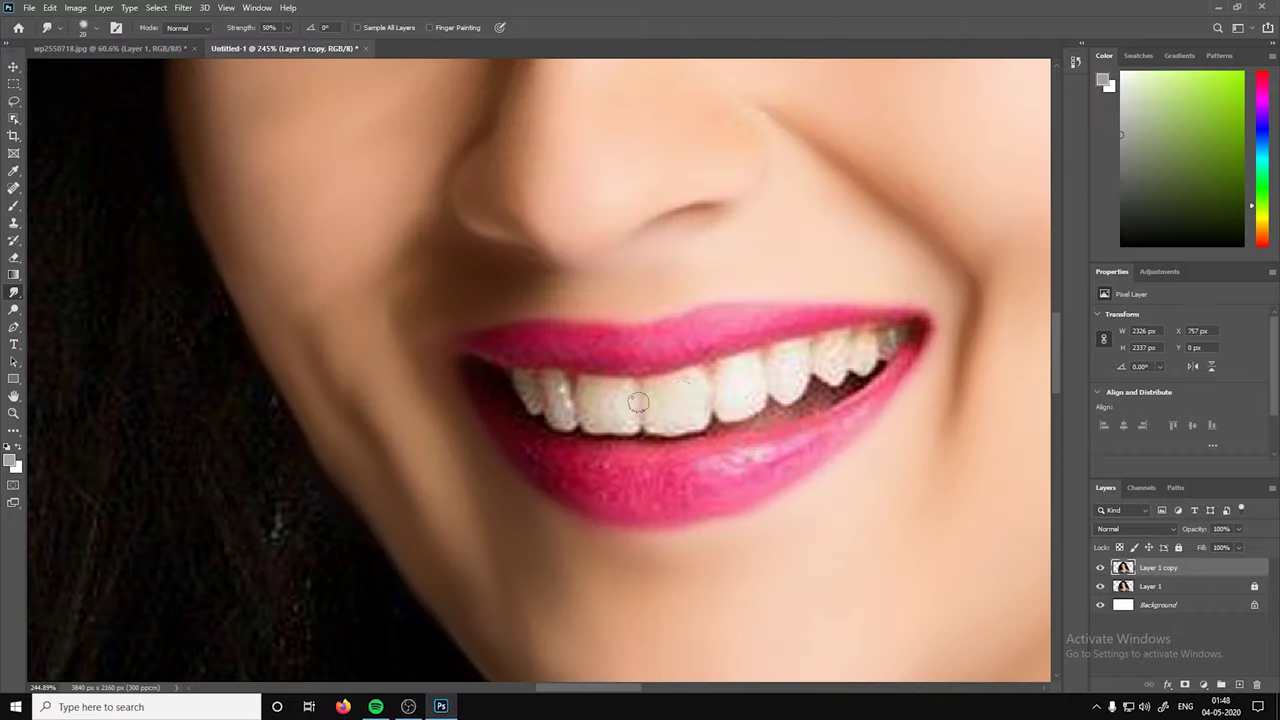
Smudge the upper teeth into a smooth painted finish.
mouse_move(673, 414)
mouse_down()
mouse_move(740, 374)
mouse_move(885, 345)
mouse_up()
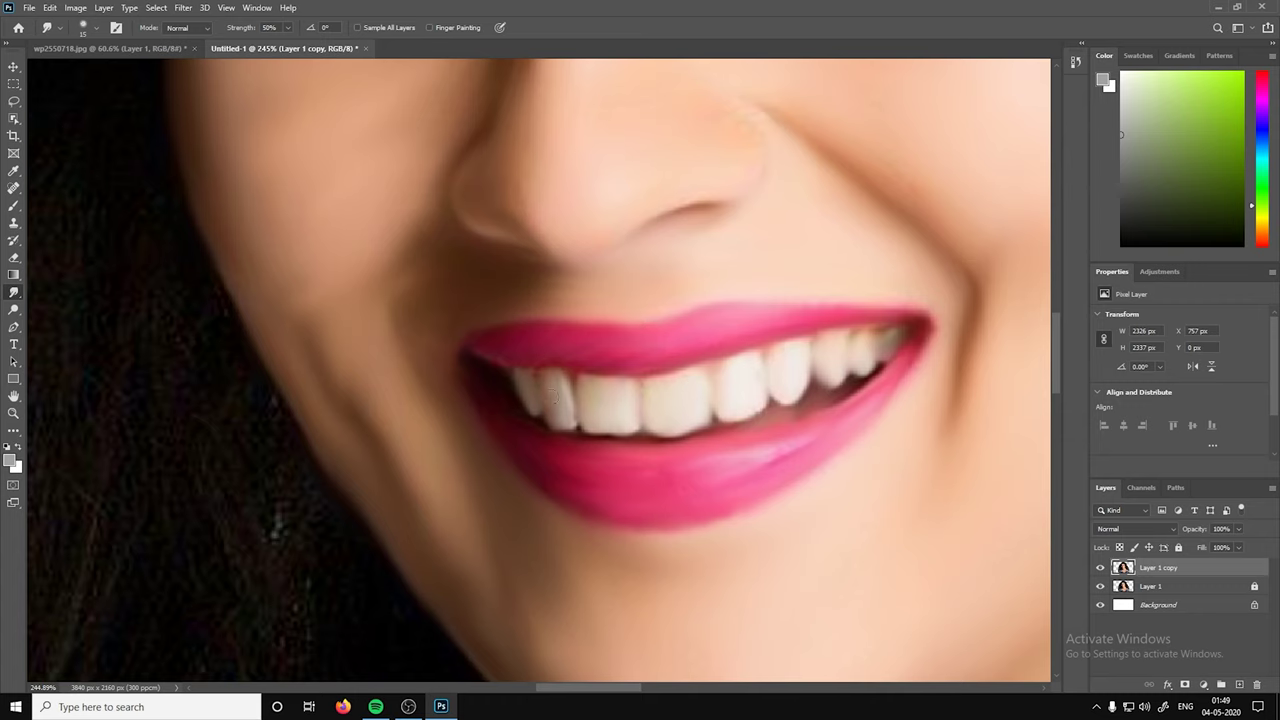
scroll(855, 410, down, 5)
scroll(668, 223, up, 3)
Raise Smudge Strength to 74% and soften the top outline of the hair.
drag(288, 27, 303, 47)
mouse_move(705, 195)
mouse_down()
mouse_move(771, 171)
mouse_move(780, 223)
mouse_move(850, 160)
mouse_up()
mouse_move(710, 290)
mouse_down()
mouse_move(837, 229)
mouse_move(729, 134)
mouse_move(643, 203)
mouse_move(792, 297)
mouse_move(789, 171)
mouse_move(583, 251)
mouse_move(600, 309)
mouse_move(487, 332)
mouse_move(691, 303)
mouse_move(683, 294)
mouse_move(796, 307)
mouse_move(847, 332)
mouse_move(680, 217)
mouse_move(386, 449)
mouse_up()
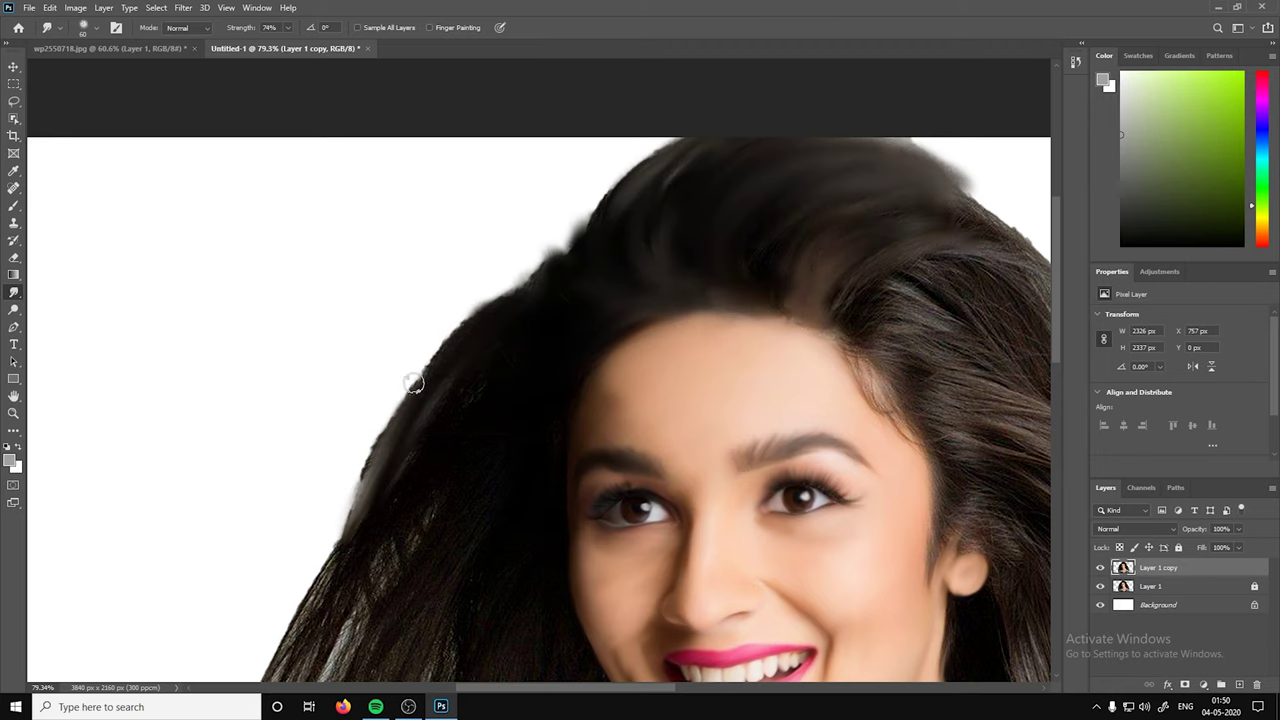
At brush size 40 and 54% strength, smudge the hair beside the forehead and upper right.
scroll(794, 260, down, 2)
scroll(679, 310, up, 4)
key(bracketleft)
key(bracketleft)
key(5)
key(4)
drag(899, 374, 940, 425)
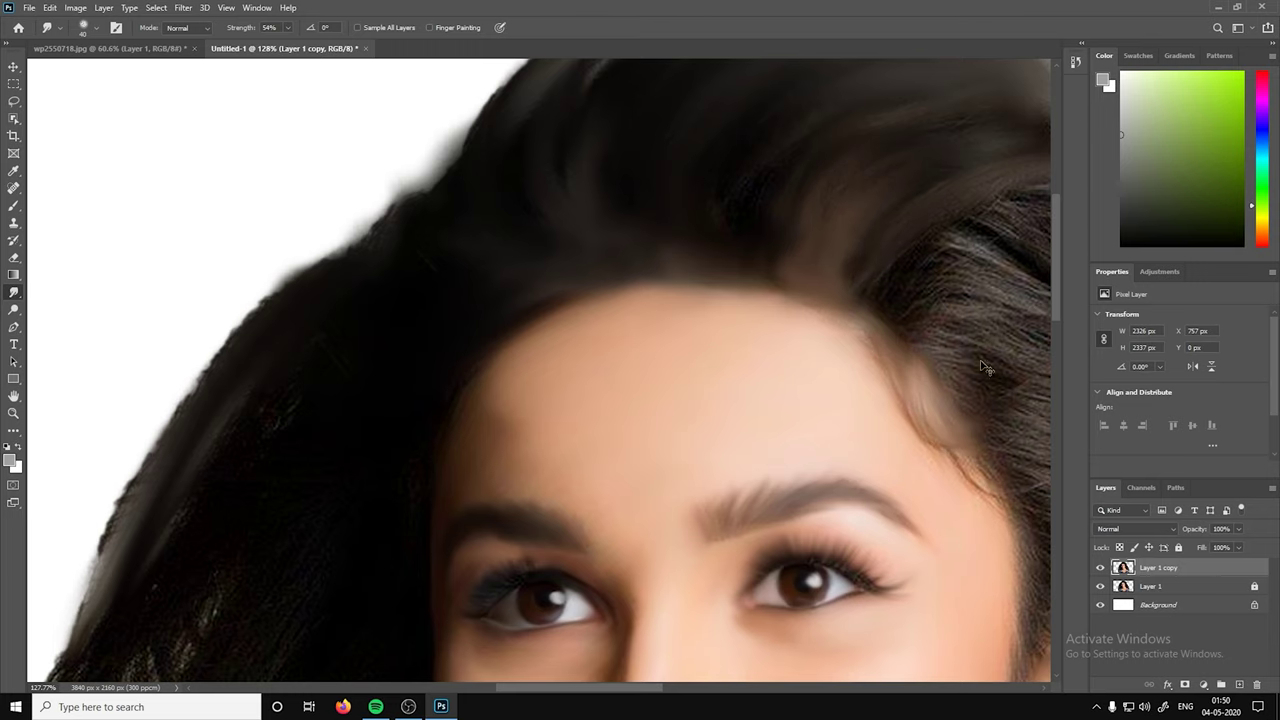
scroll(940, 425, up, 3)
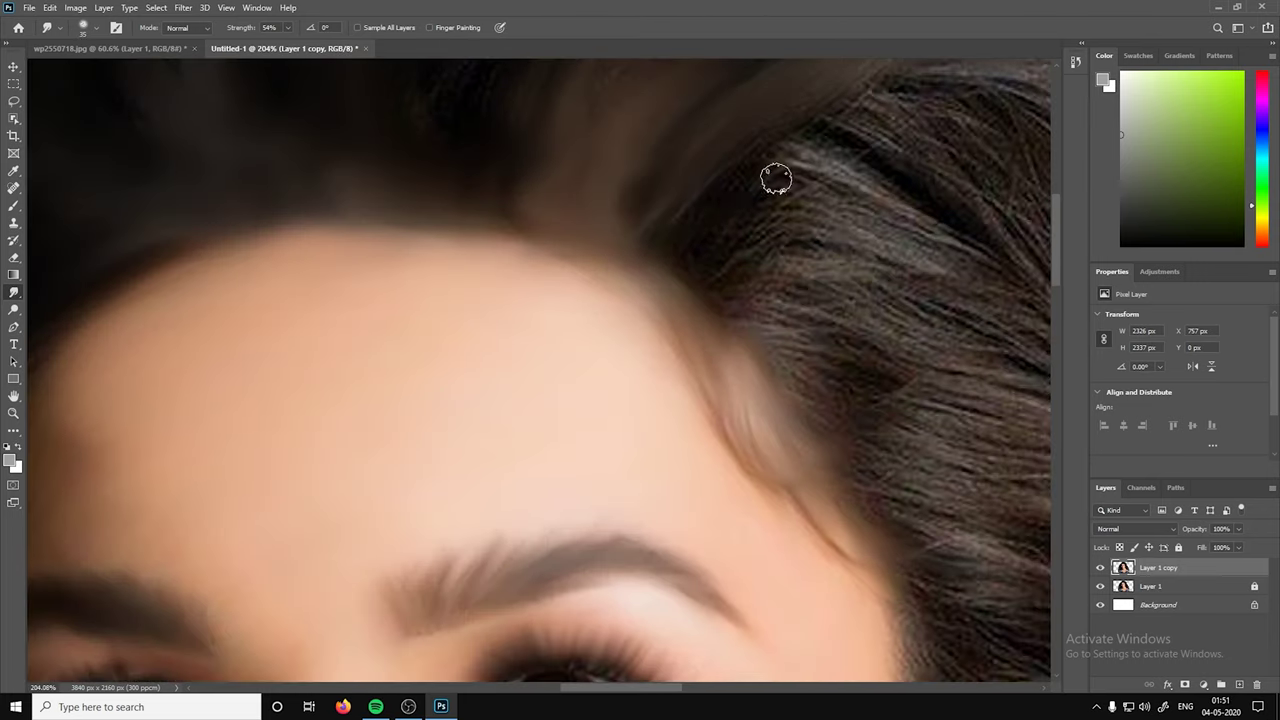
scroll(774, 177, down, 4)
scroll(597, 323, up, 2)
mouse_move(722, 272)
mouse_down()
mouse_move(586, 229)
mouse_move(497, 249)
mouse_move(670, 412)
mouse_move(600, 400)
mouse_move(771, 423)
mouse_move(590, 458)
mouse_up()
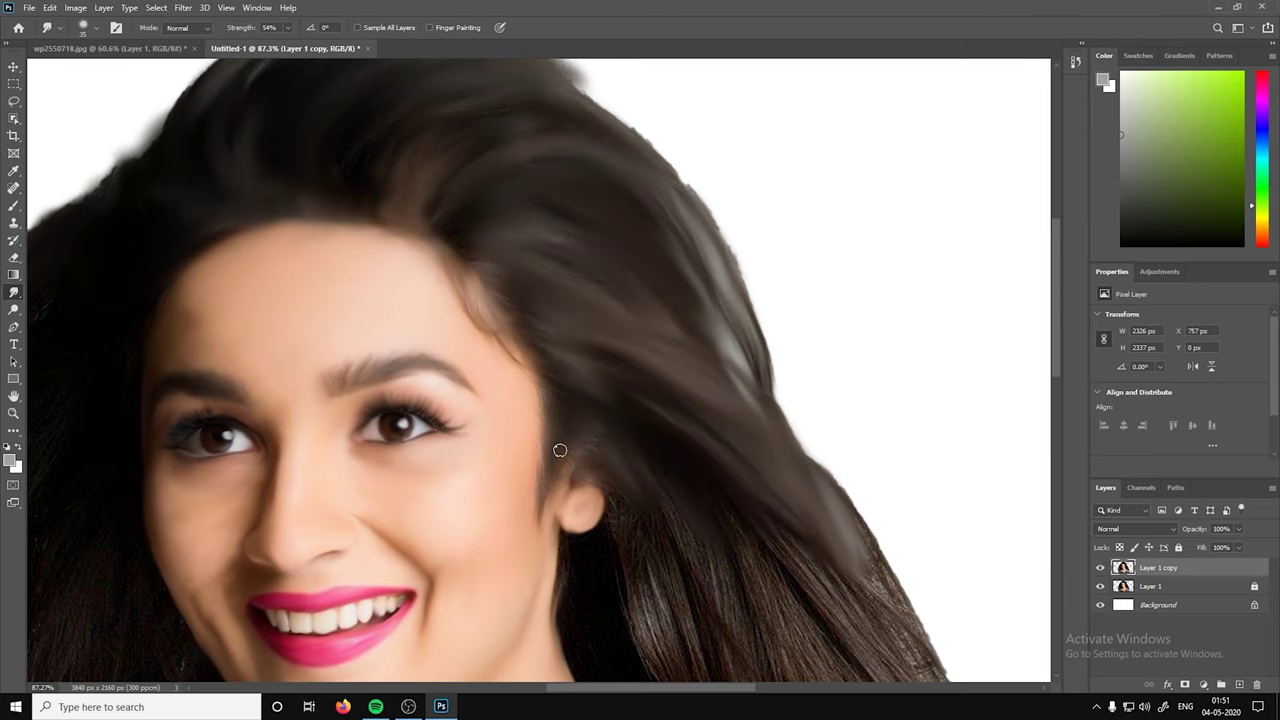
With a larger brush, smudge the right hair edge down over the shoulder.
scroll(649, 390, down, 3)
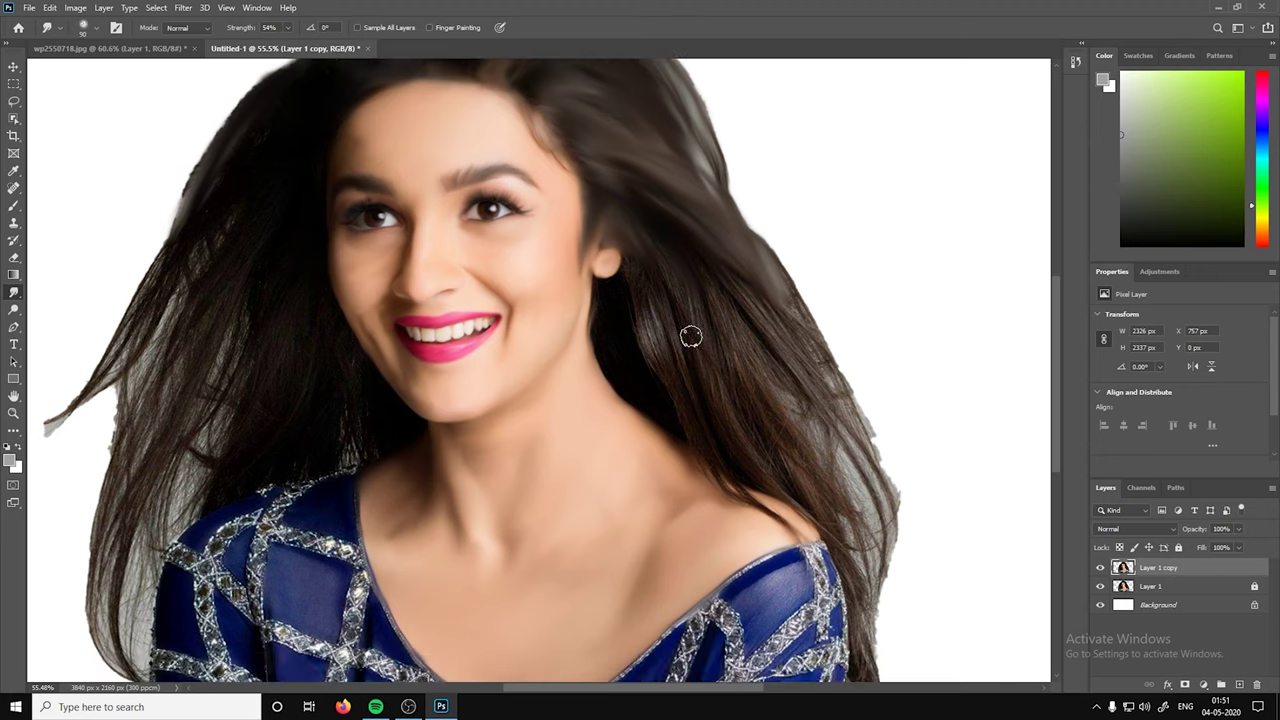
key(bracketright)
key(bracketright)
key(bracketright)
mouse_move(836, 466)
mouse_down()
mouse_move(629, 331)
mouse_move(700, 446)
mouse_move(870, 594)
mouse_up()
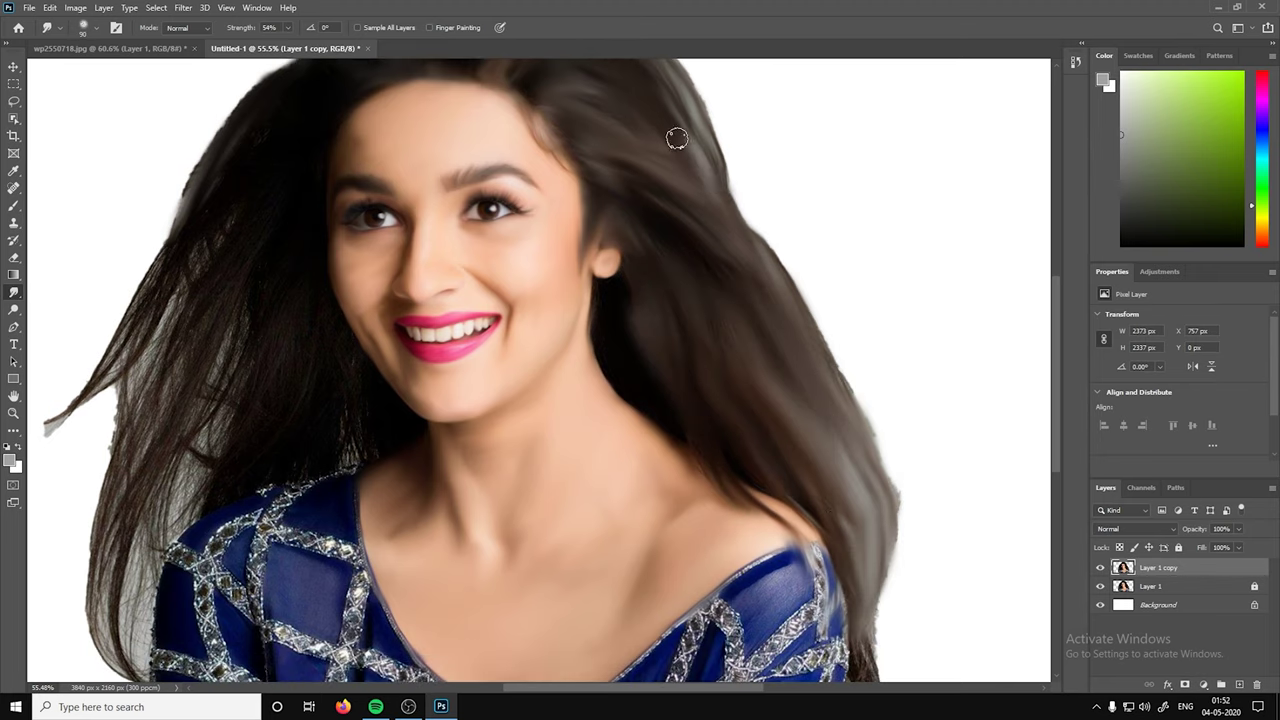
scroll(794, 286, down, 2)
scroll(849, 380, up, 5)
drag(873, 456, 823, 571)
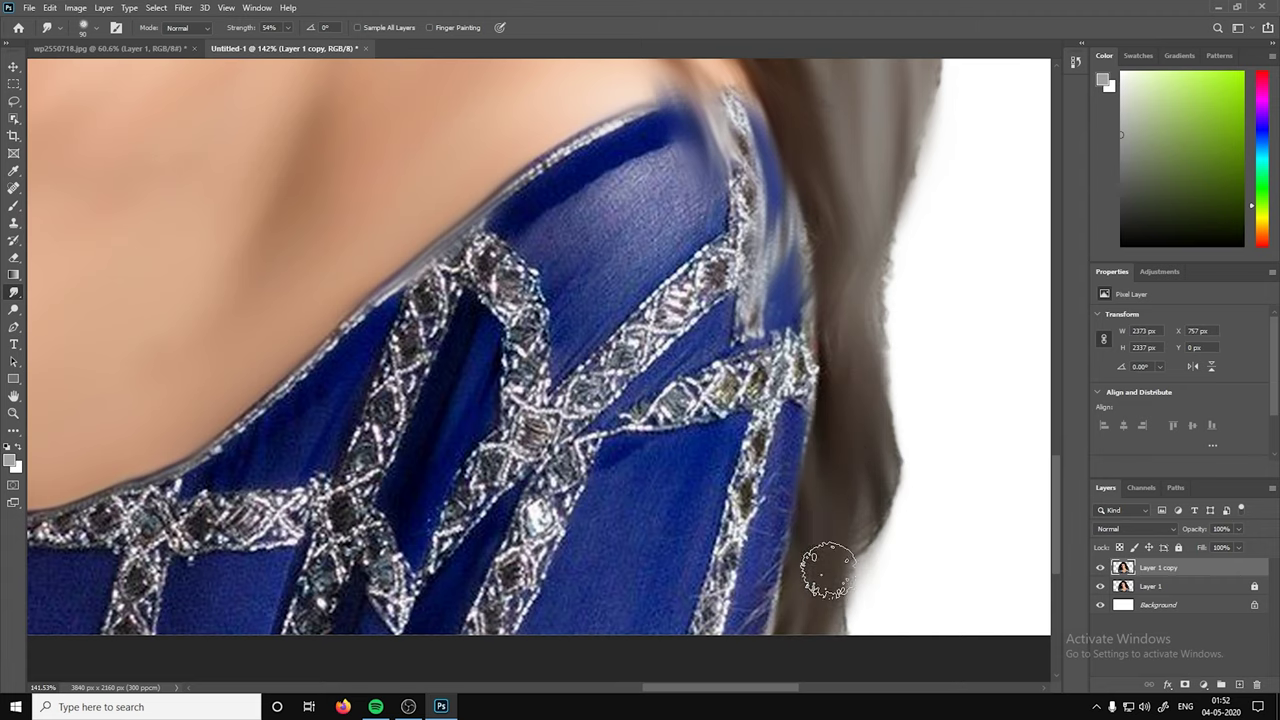
scroll(823, 571, down, 10)
scroll(519, 302, up, 8)
Hide the Background layer and smudge dark hair over the grey strands with a 200 brush.
click(1101, 605)
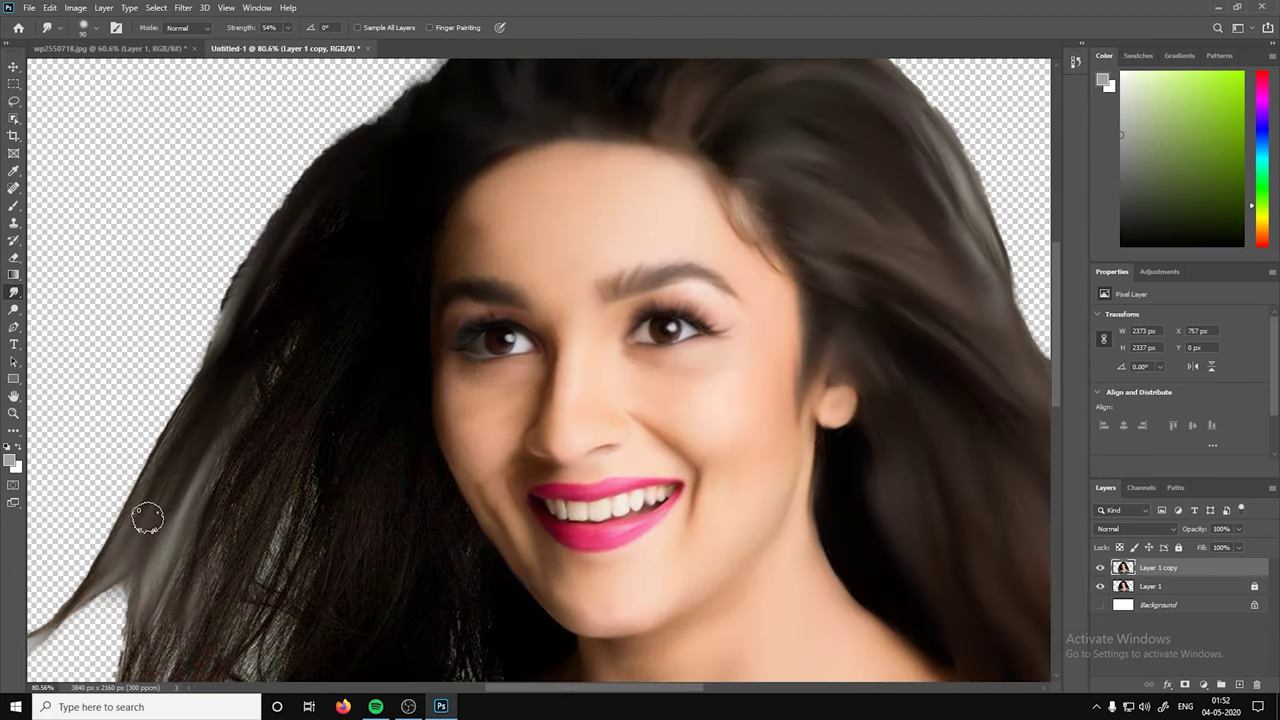
scroll(350, 502, down, 2)
scroll(350, 502, down, 2)
key(bracketright)
key(bracketright)
key(bracketright)
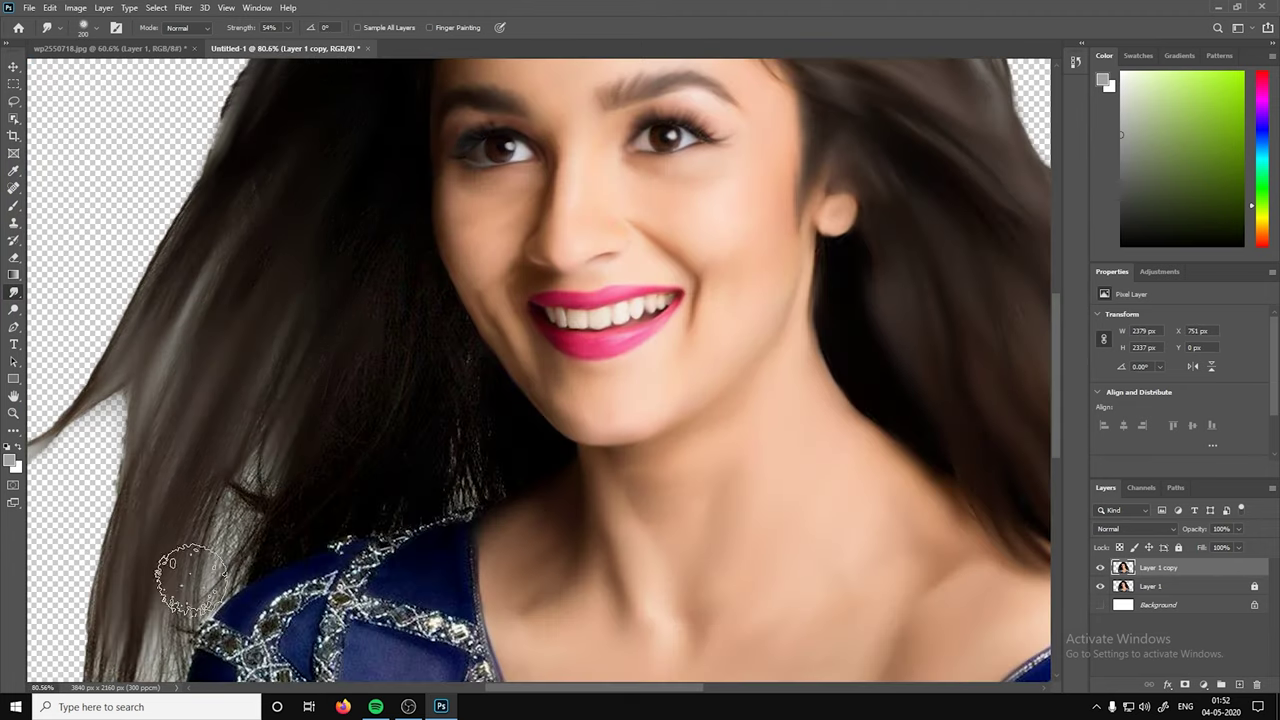
mouse_move(358, 460)
mouse_down()
mouse_move(300, 451)
mouse_move(240, 600)
mouse_up()
key(bracketleft)
key(bracketleft)
key(bracketleft)
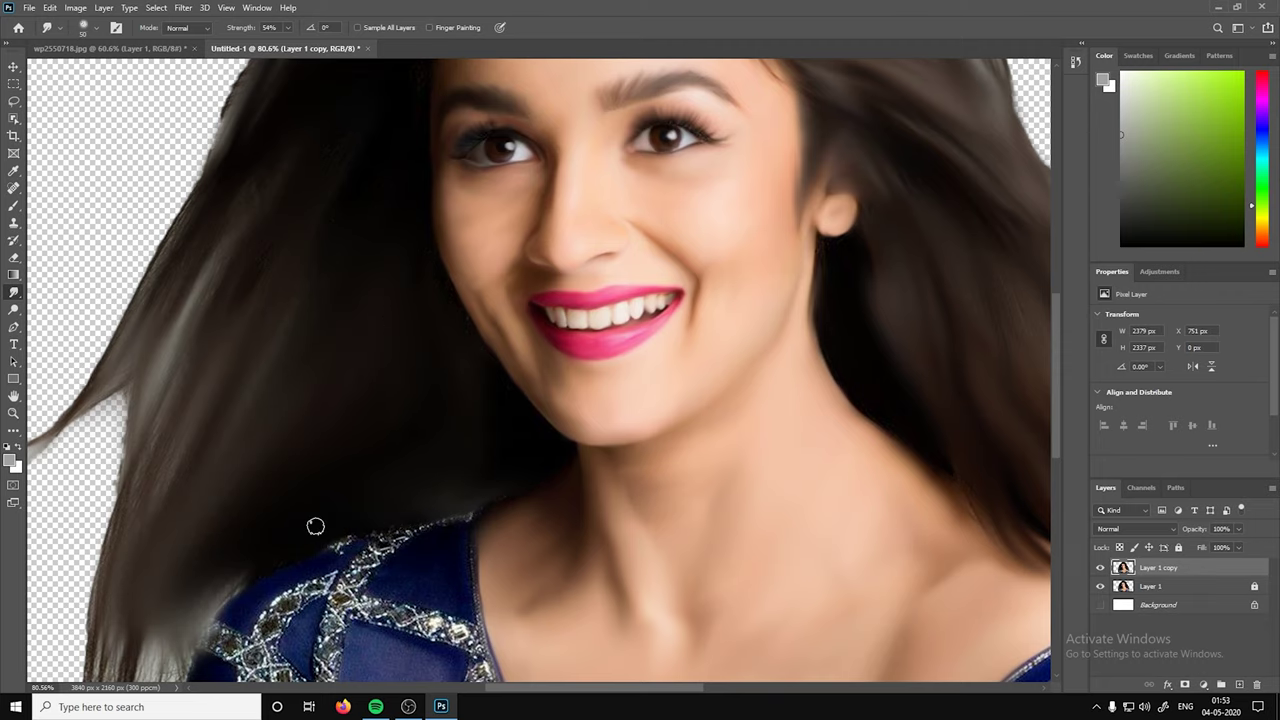
Pick a 30 px brush tip from the brush presets.
scroll(200, 380, down, 3)
scroll(200, 380, down, 1)
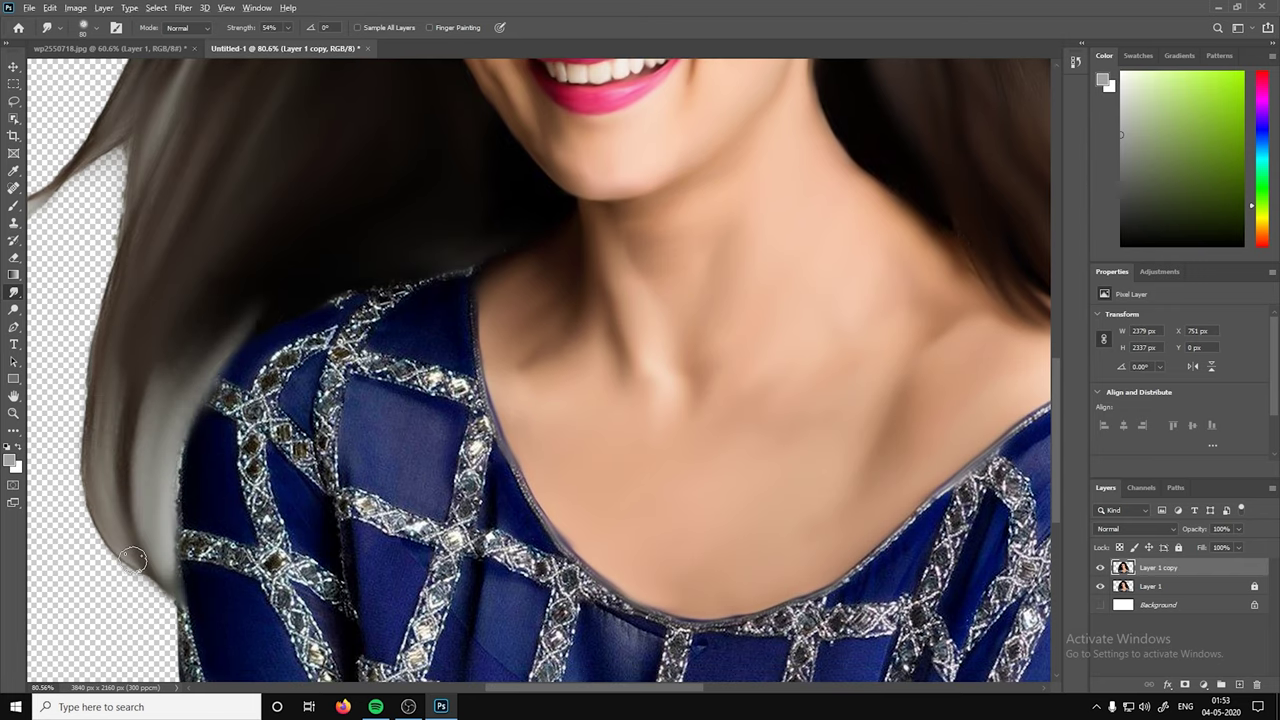
scroll(300, 300, up, 5)
right_click(193, 60)
click(60, 180)
At 88% strength, show the Background layer again and smudge the left hair edge outward.
key(8)
key(8)
mouse_move(475, 193)
mouse_down()
mouse_move(320, 320)
mouse_move(260, 440)
mouse_move(280, 360)
mouse_up()
click(1100, 604)
drag(278, 410, 138, 648)
scroll(160, 600, down, 3)
mouse_move(155, 525)
mouse_down()
mouse_move(85, 592)
mouse_move(174, 521)
mouse_move(148, 645)
mouse_move(100, 590)
mouse_move(100, 605)
mouse_move(150, 605)
mouse_up()
Streak the lower-left hair edge into strands beside the dress.
scroll(150, 600, down, 1)
scroll(160, 450, down, 6)
mouse_move(158, 340)
mouse_down()
mouse_move(160, 522)
mouse_move(220, 675)
mouse_up()
scroll(175, 502, down, 2)
drag(175, 501, 225, 630)
drag(228, 500, 251, 340)
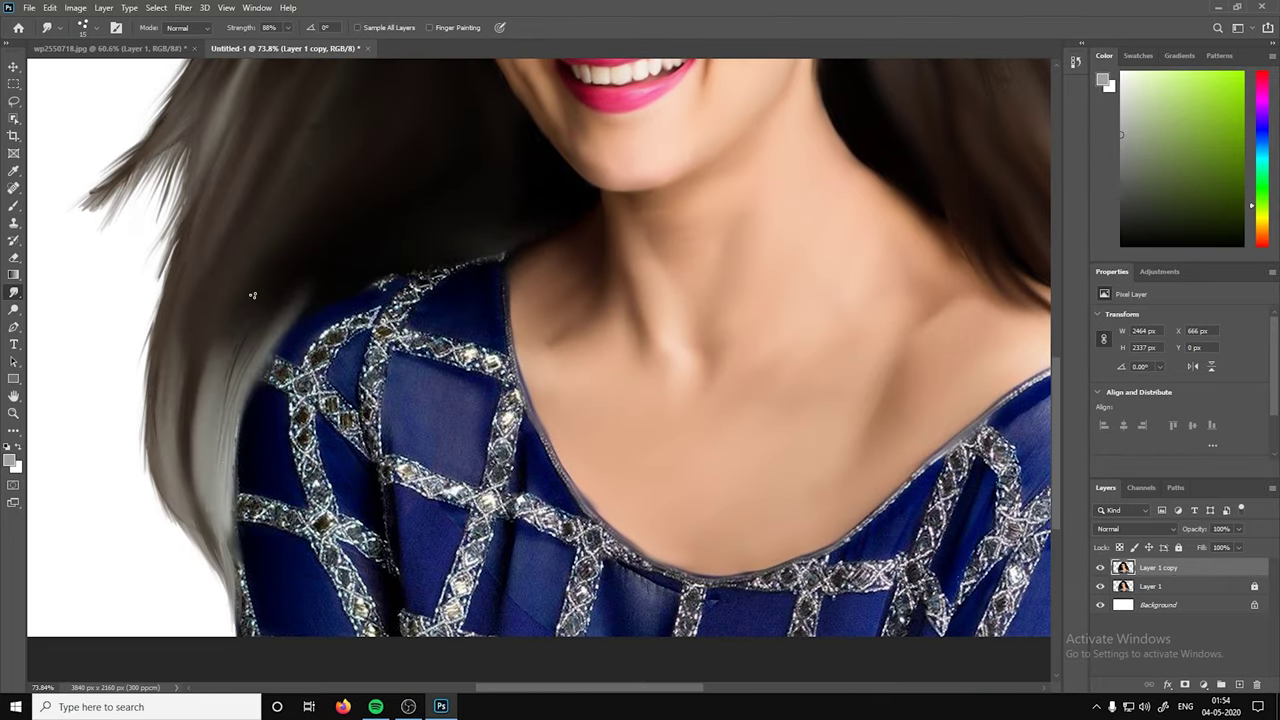
drag(300, 290, 230, 465)
drag(172, 335, 190, 570)
mouse_move(155, 250)
mouse_down()
mouse_move(160, 525)
mouse_move(225, 630)
mouse_up()
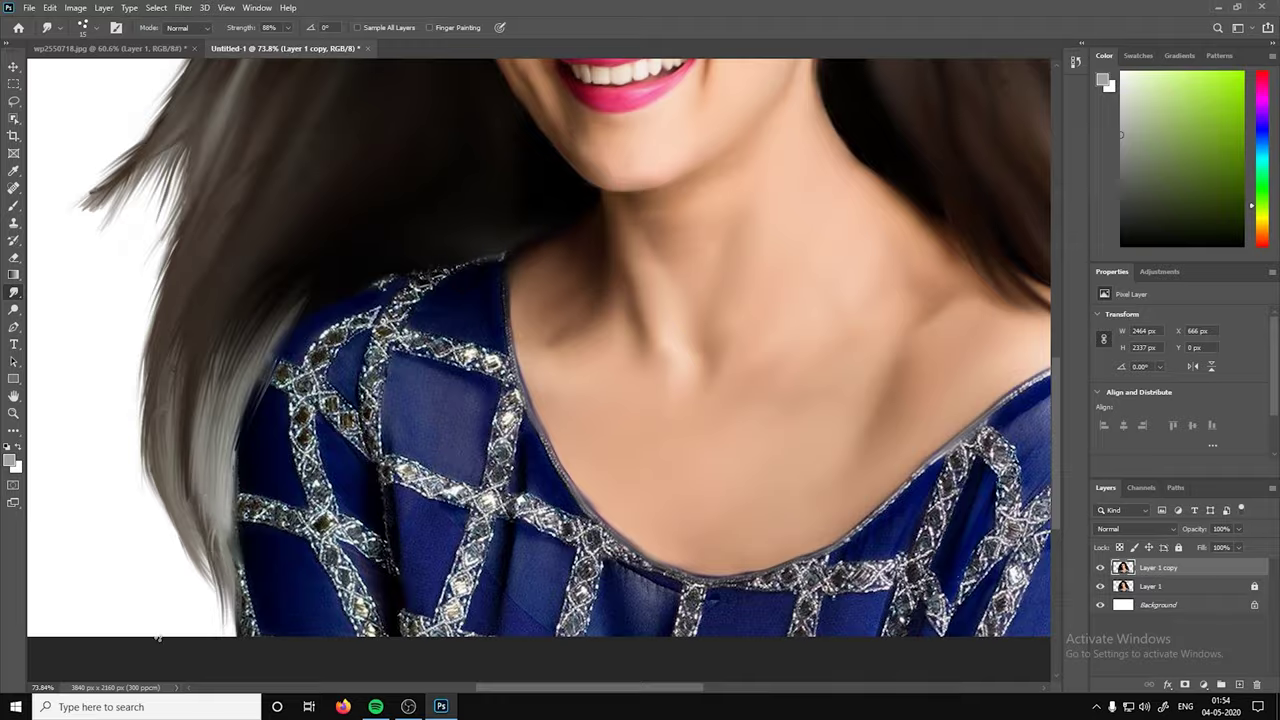
Streak the top-left and top hair edges into defined strands.
scroll(200, 450, up, 6)
mouse_move(355, 180)
mouse_down()
mouse_move(215, 255)
mouse_move(105, 425)
mouse_up()
drag(180, 335, 70, 490)
scroll(150, 420, right, 2)
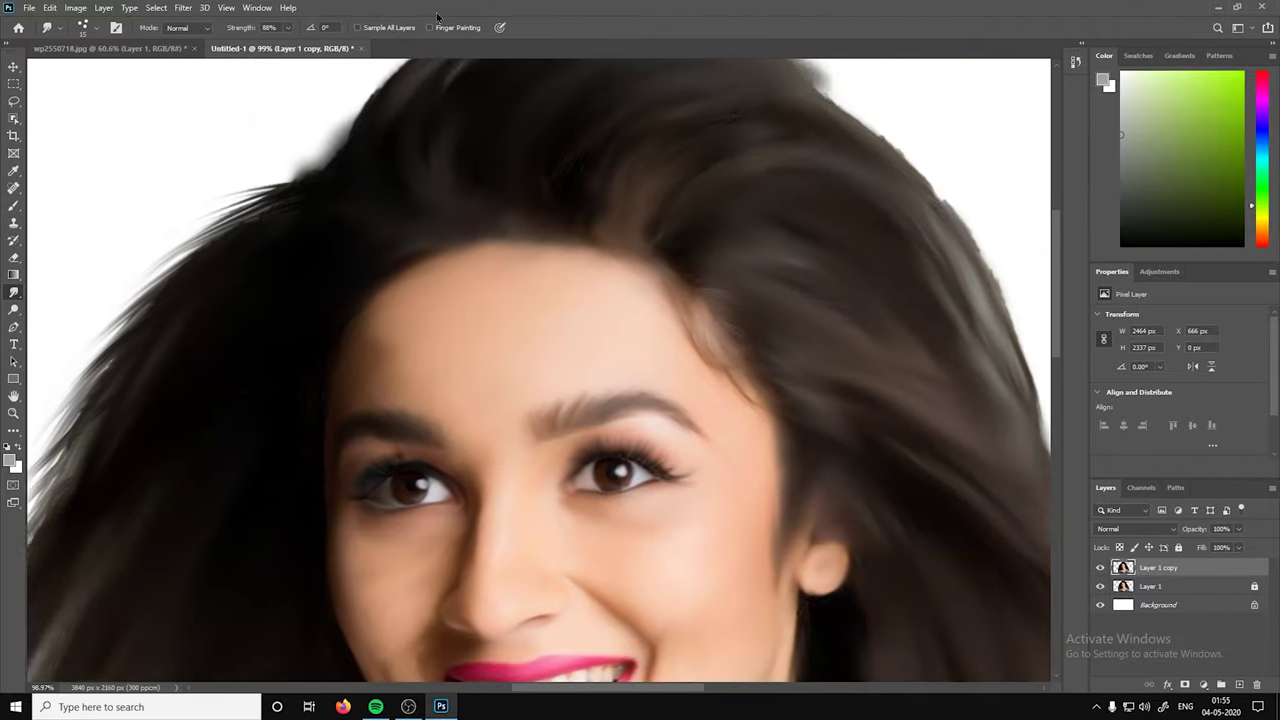
scroll(200, 350, up, 3)
mouse_move(370, 145)
mouse_down()
mouse_move(213, 302)
mouse_move(274, 257)
mouse_move(360, 145)
mouse_up()
mouse_move(554, 174)
mouse_down()
mouse_move(649, 157)
mouse_move(760, 230)
mouse_up()
mouse_move(516, 205)
mouse_down()
mouse_move(623, 203)
mouse_move(640, 232)
mouse_up()
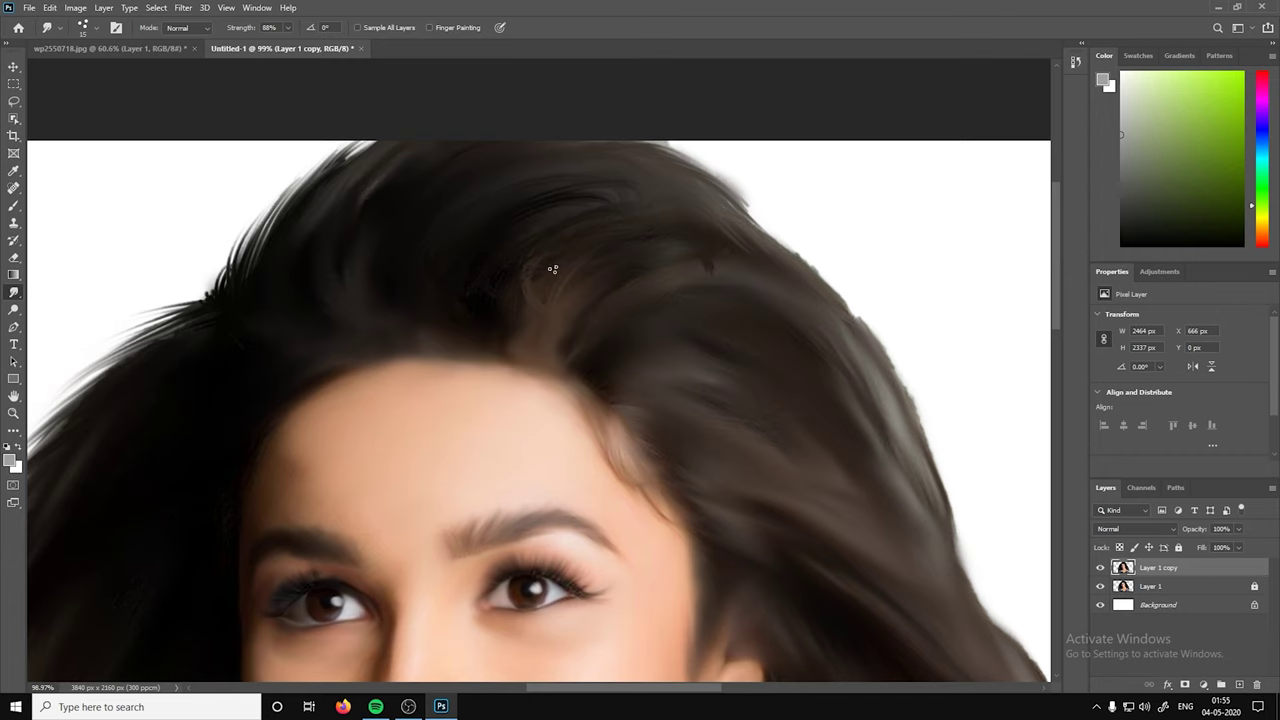
Pull the right hair edge out into wispy strands over the white background.
scroll(355, 198, down, 5)
scroll(1000, 489, up, 5)
scroll(869, 480, down, 3)
scroll(807, 475, up, 3)
scroll(812, 516, down, 1)
mouse_move(720, 548)
mouse_down()
mouse_move(752, 490)
mouse_move(763, 343)
mouse_move(795, 307)
mouse_up()
mouse_move(800, 218)
mouse_down()
mouse_move(784, 300)
mouse_move(810, 165)
mouse_up()
drag(768, 300, 766, 505)
drag(735, 575, 742, 382)
scroll(742, 382, down, 5)
scroll(700, 300, up, 2)
drag(728, 412, 768, 512)
Sweep the upper right hair outward and smudge strands down over the shoulder.
scroll(486, 71, up, 2)
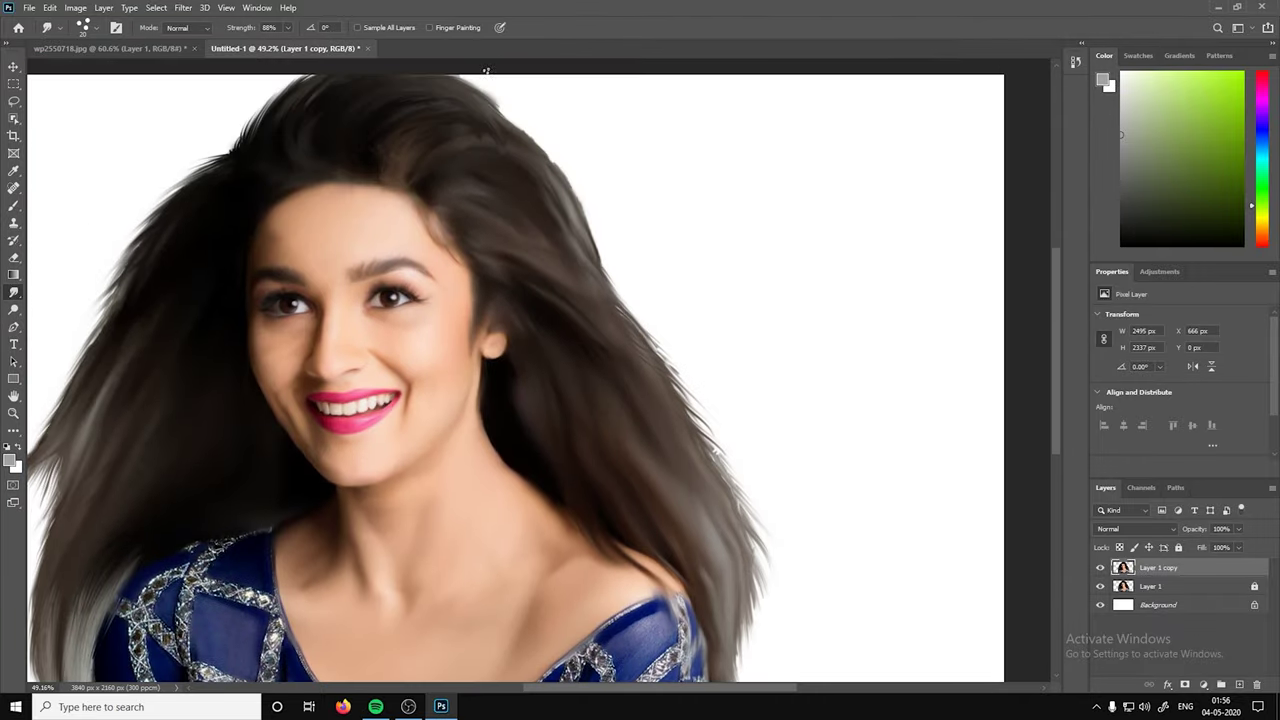
mouse_move(557, 158)
mouse_down()
mouse_move(625, 300)
mouse_move(584, 212)
mouse_up()
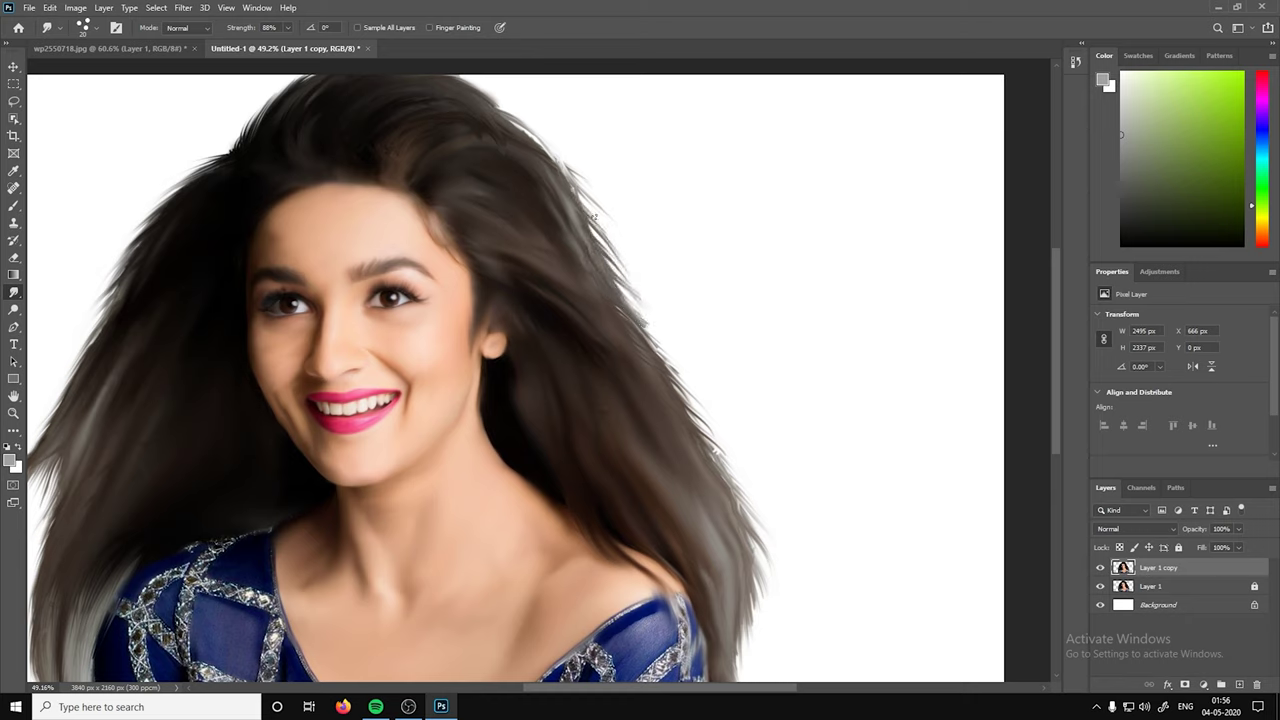
mouse_move(493, 113)
mouse_down()
mouse_move(618, 272)
mouse_move(712, 448)
mouse_up()
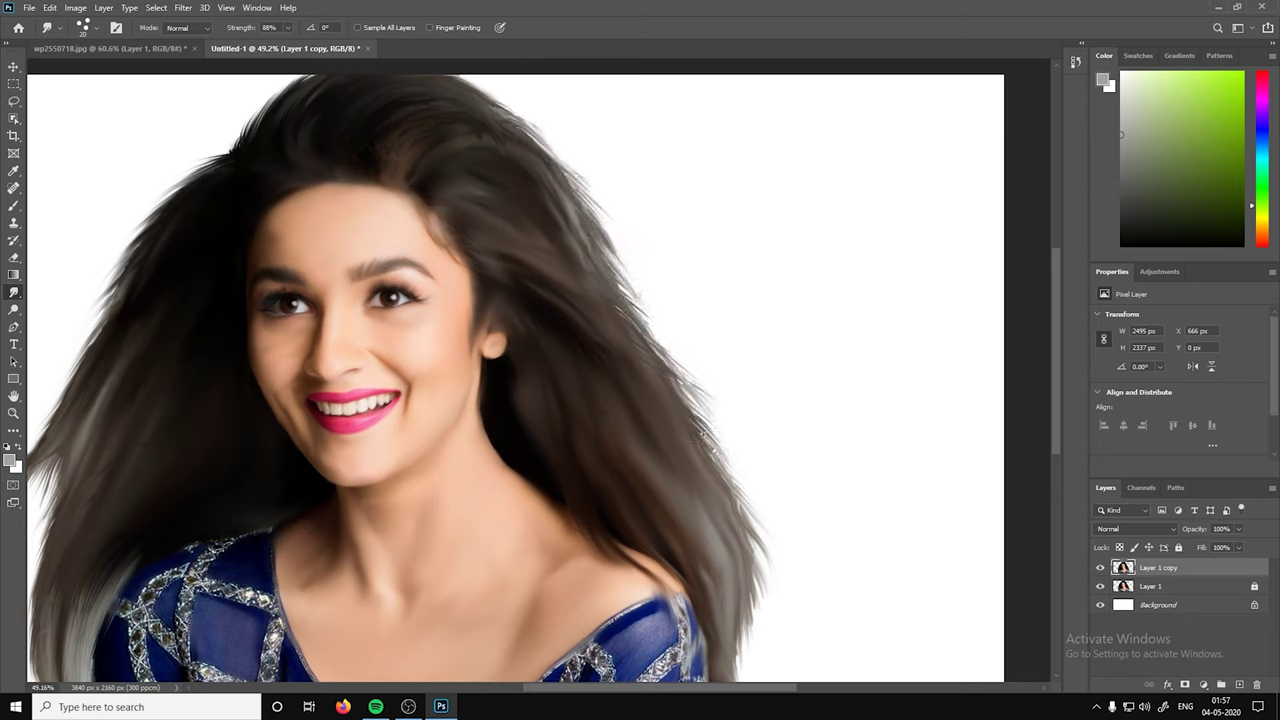
mouse_move(576, 468)
mouse_down()
mouse_move(640, 600)
mouse_move(685, 650)
mouse_up()
mouse_move(640, 555)
mouse_down()
mouse_move(630, 645)
mouse_move(600, 650)
mouse_move(675, 660)
mouse_move(630, 655)
mouse_move(660, 675)
mouse_up()
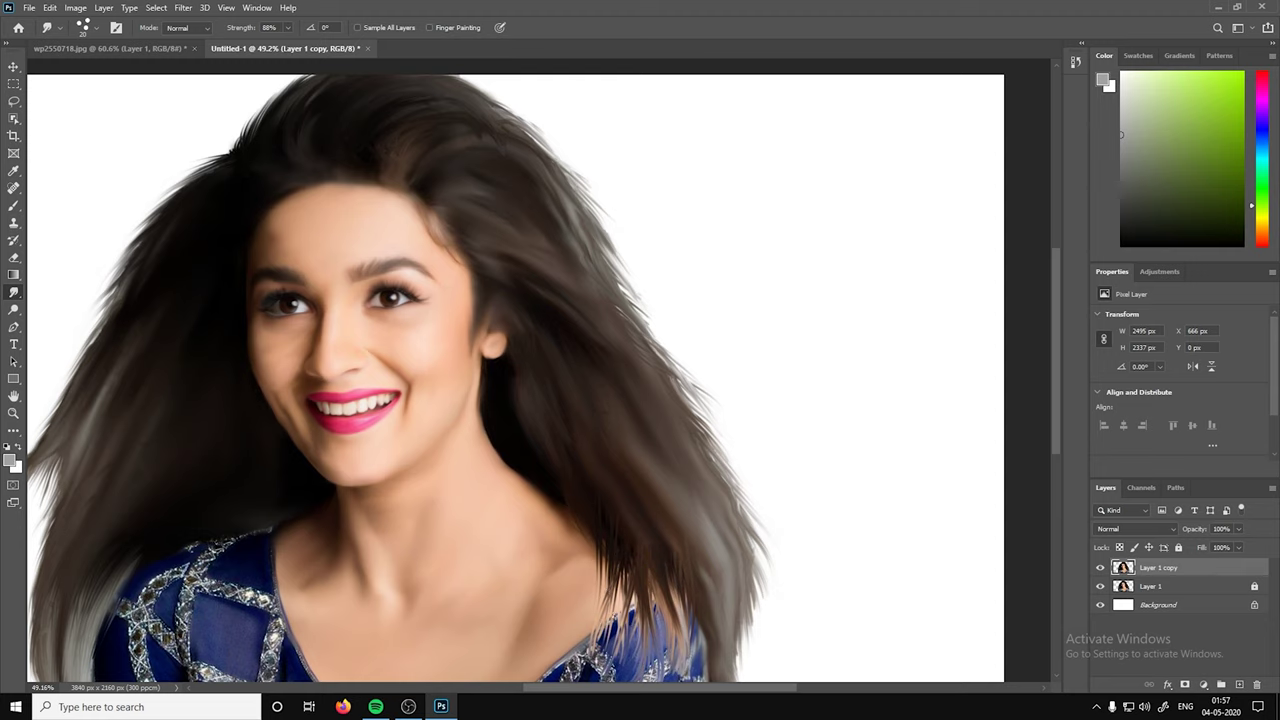
scroll(640, 600, down, 3)
drag(618, 486, 630, 550)
mouse_move(668, 490)
mouse_down()
mouse_move(690, 600)
mouse_move(712, 638)
mouse_move(672, 580)
mouse_up()
scroll(640, 600, down, 3)
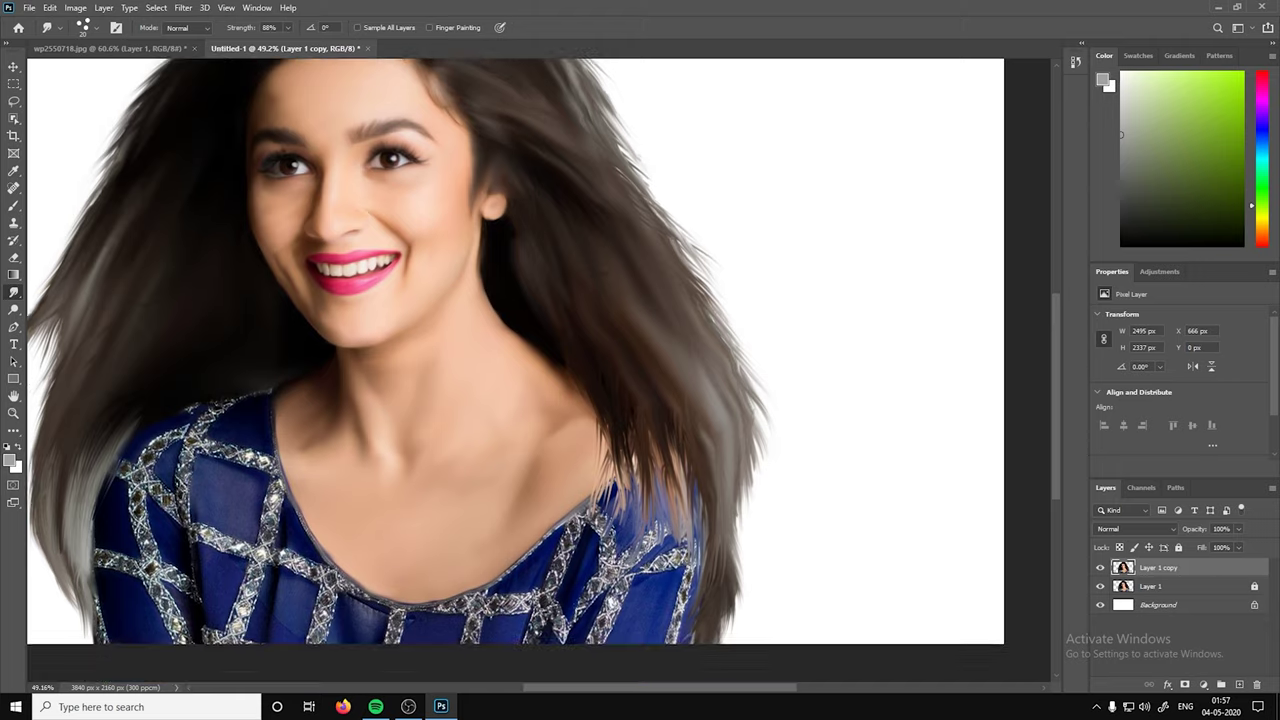
scroll(440, 232, up, 5)
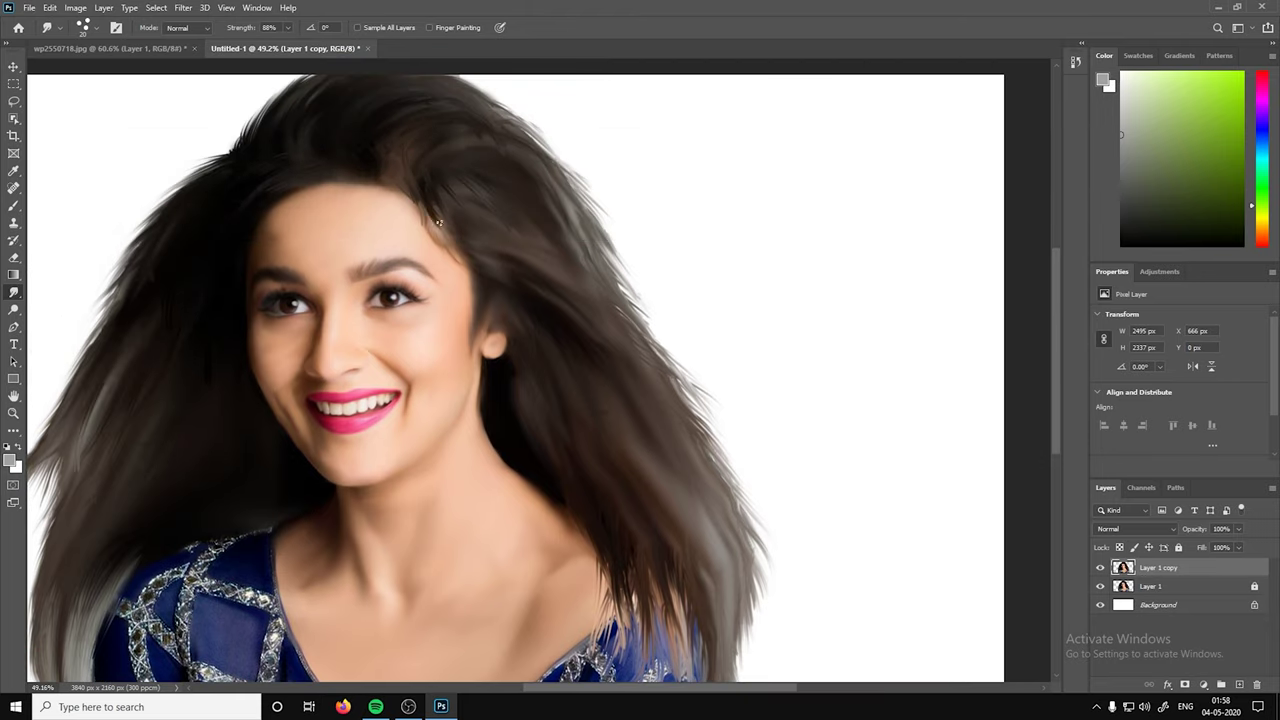
click(85, 27)
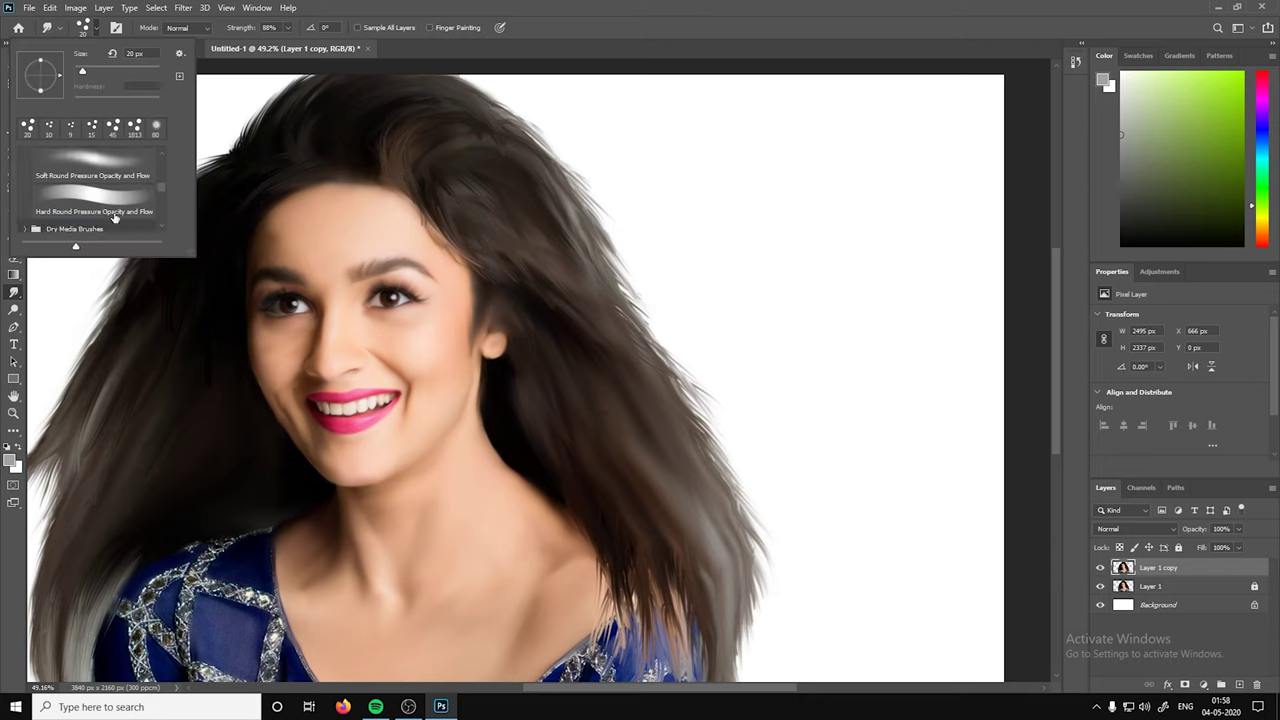
Set the Smudge brush to 65 px and 55% strength, then zoom to the forehead hair.
click(80, 172)
key(Return)
drag(287, 27, 268, 44)
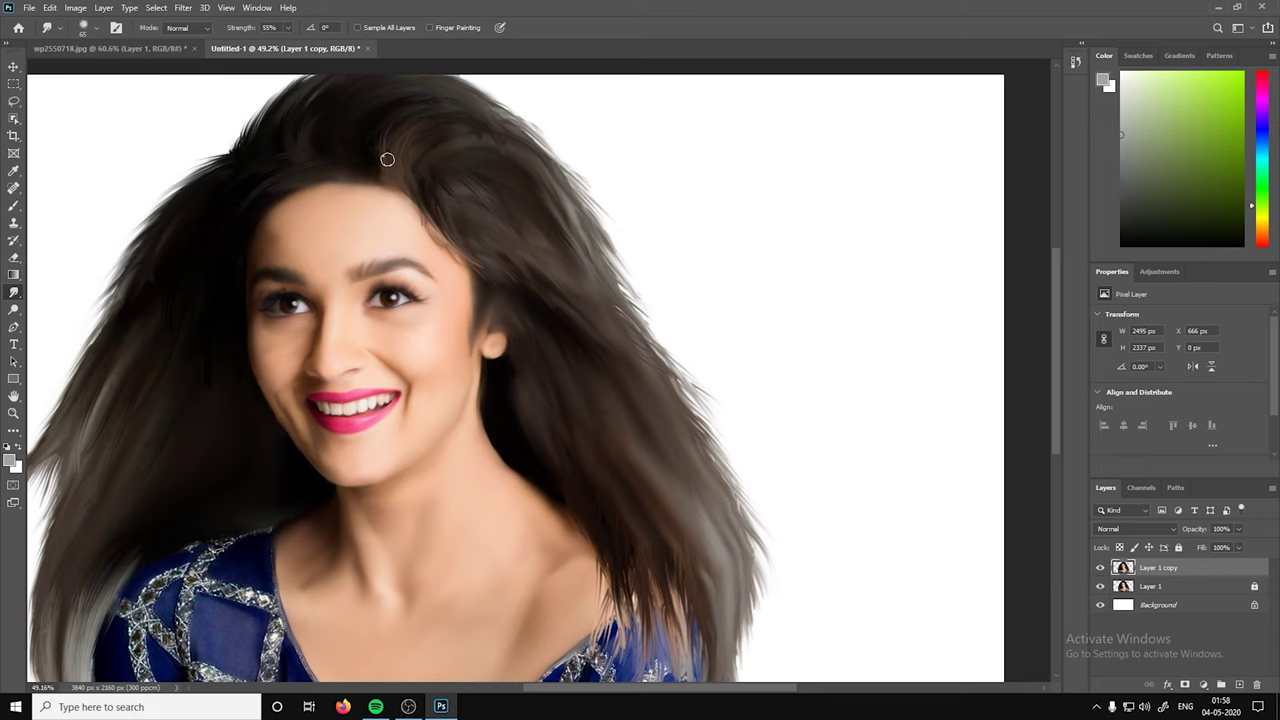
scroll(387, 159, up, 5)
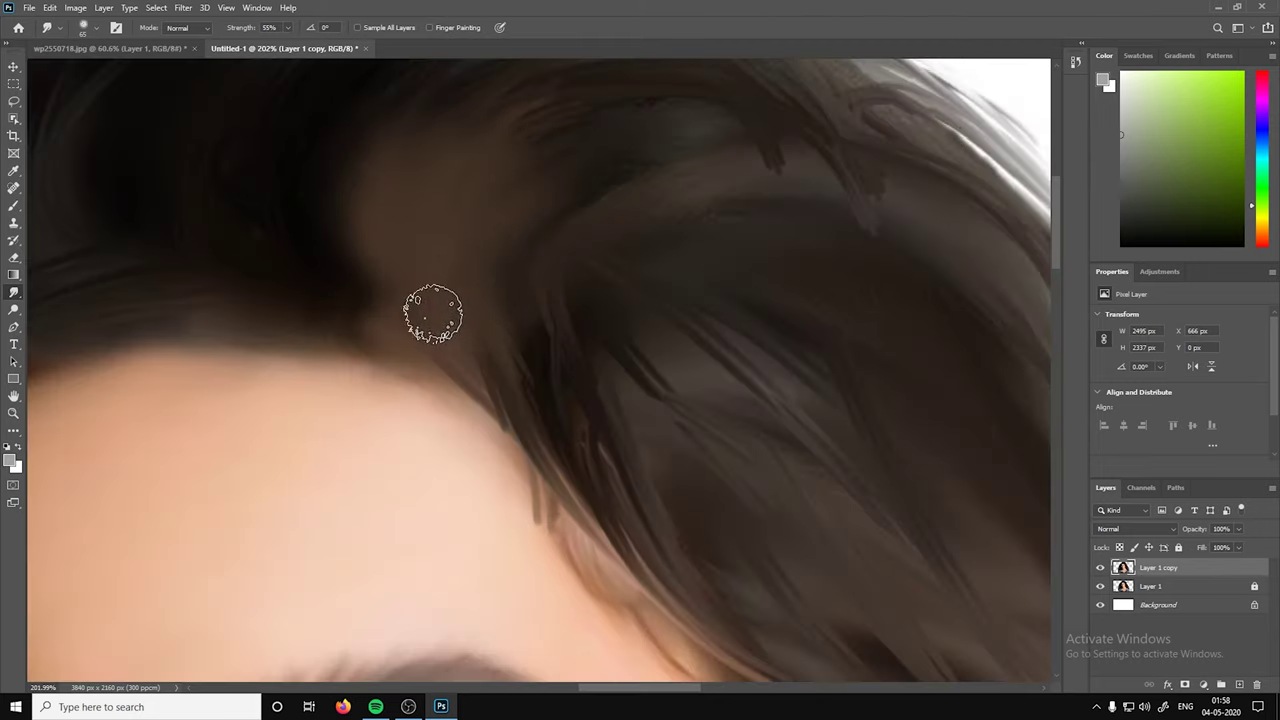
scroll(573, 298, down, 5)
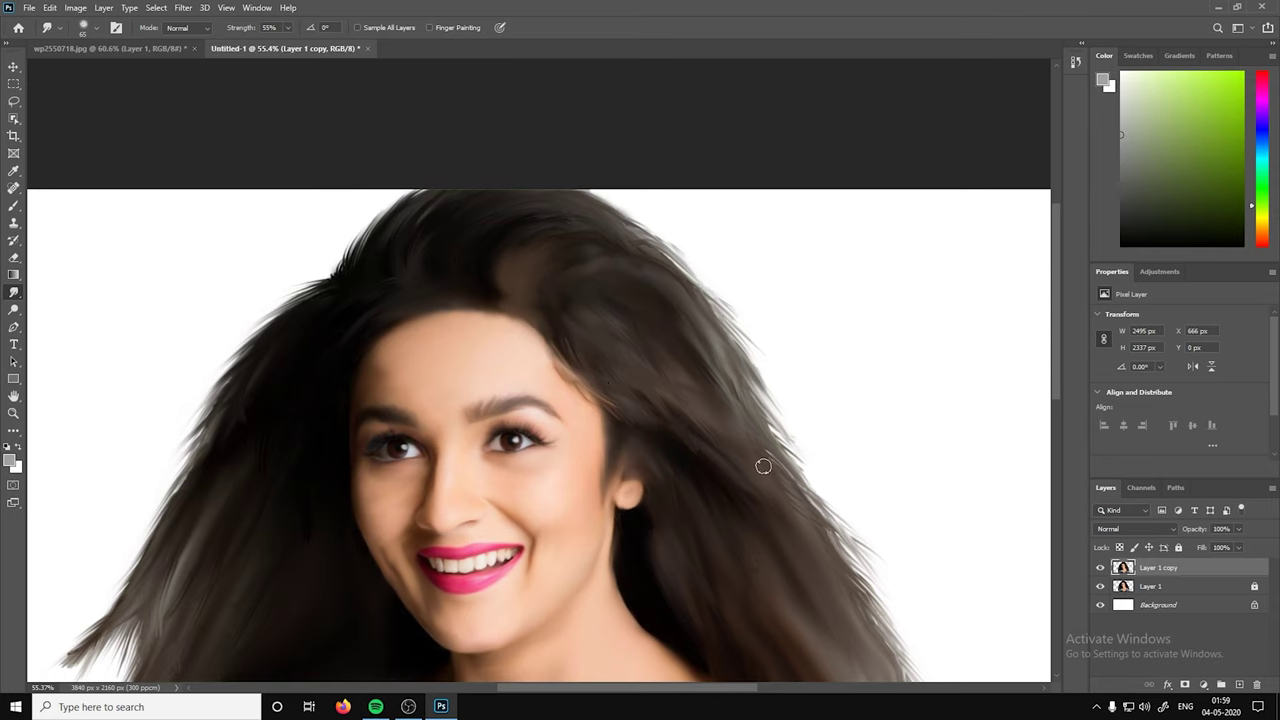
scroll(541, 322, down, 3)
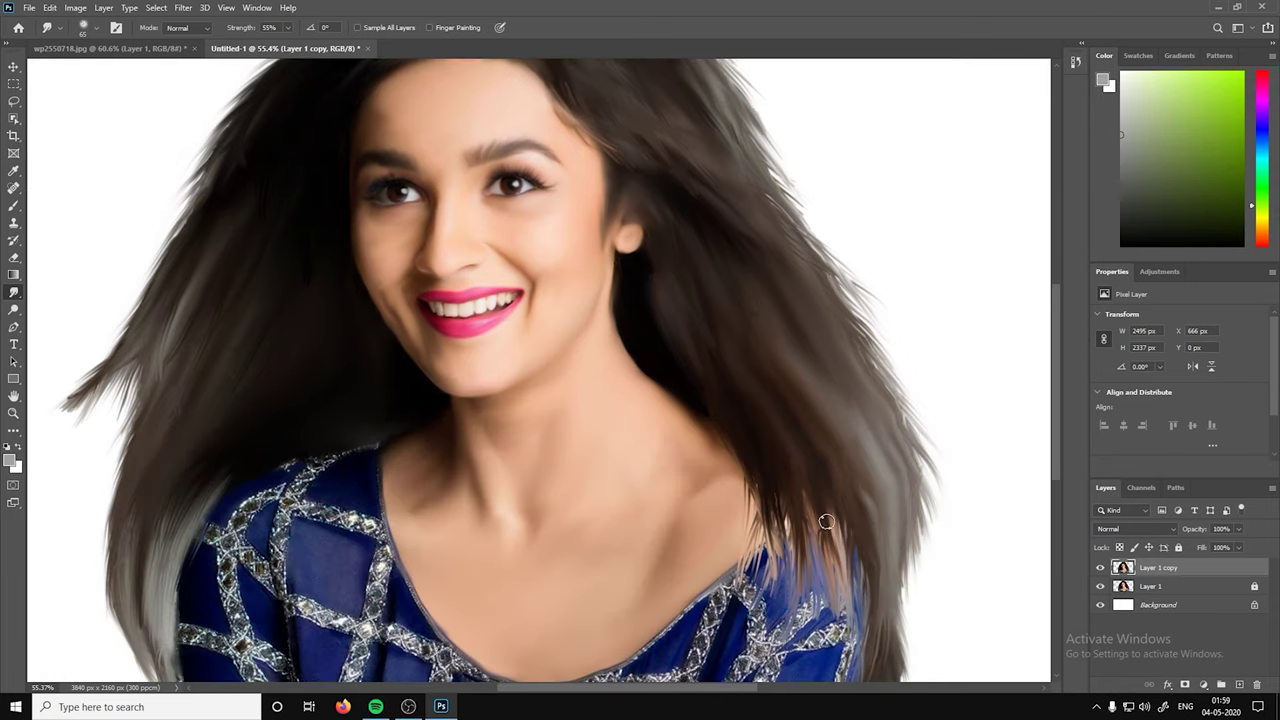
scroll(531, 283, up, 5)
scroll(481, 231, down, 5)
Smear the silver lace trim on the blue top with three smudge strokes.
drag(380, 480, 320, 515)
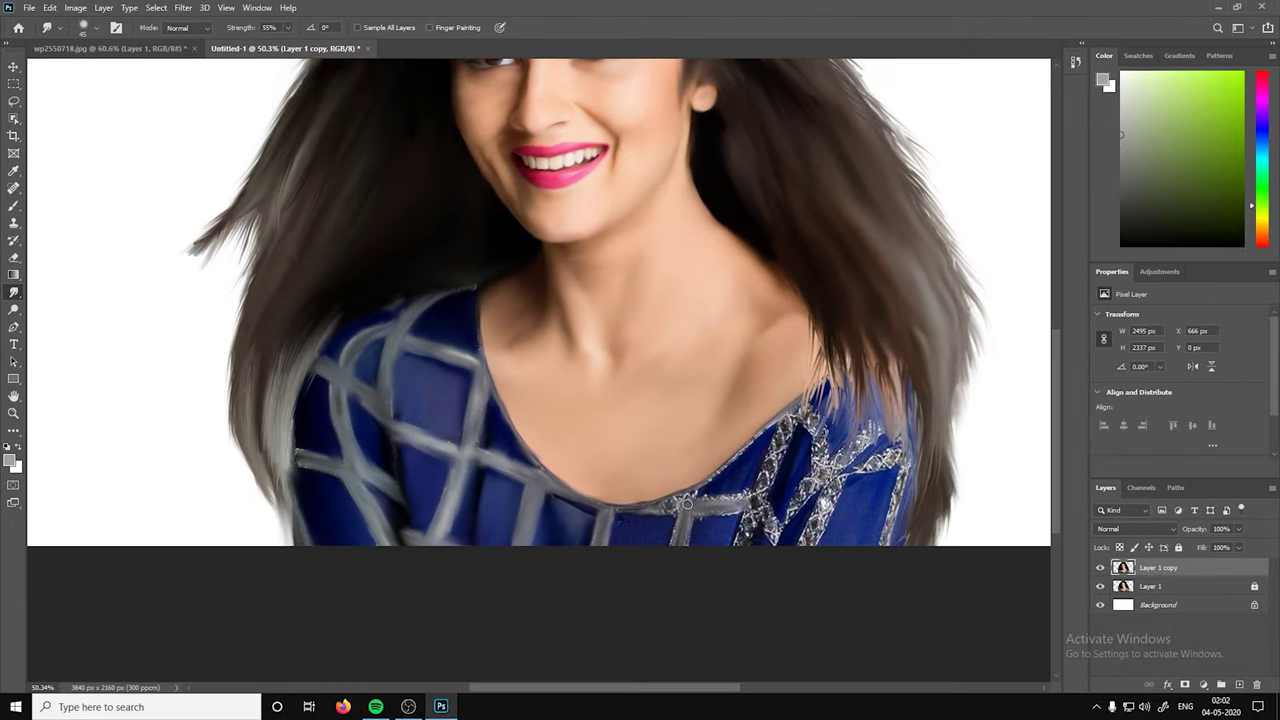
drag(778, 532, 823, 470)
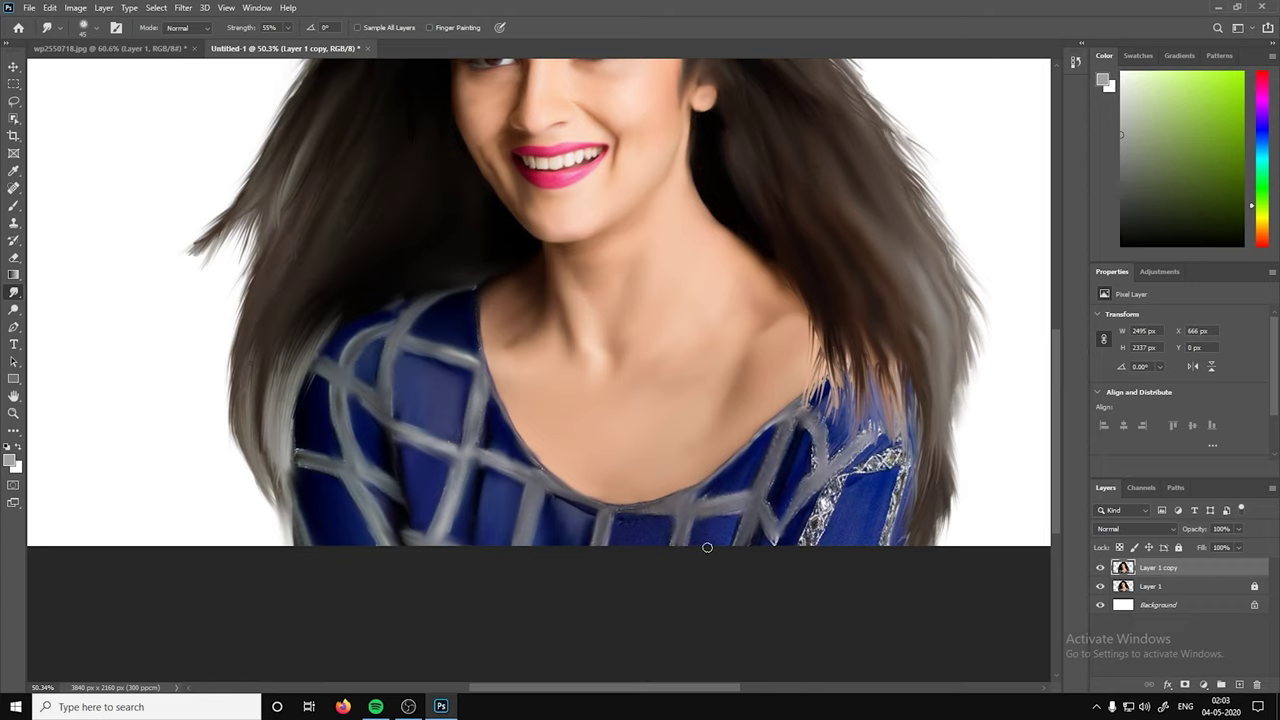
drag(812, 527, 888, 461)
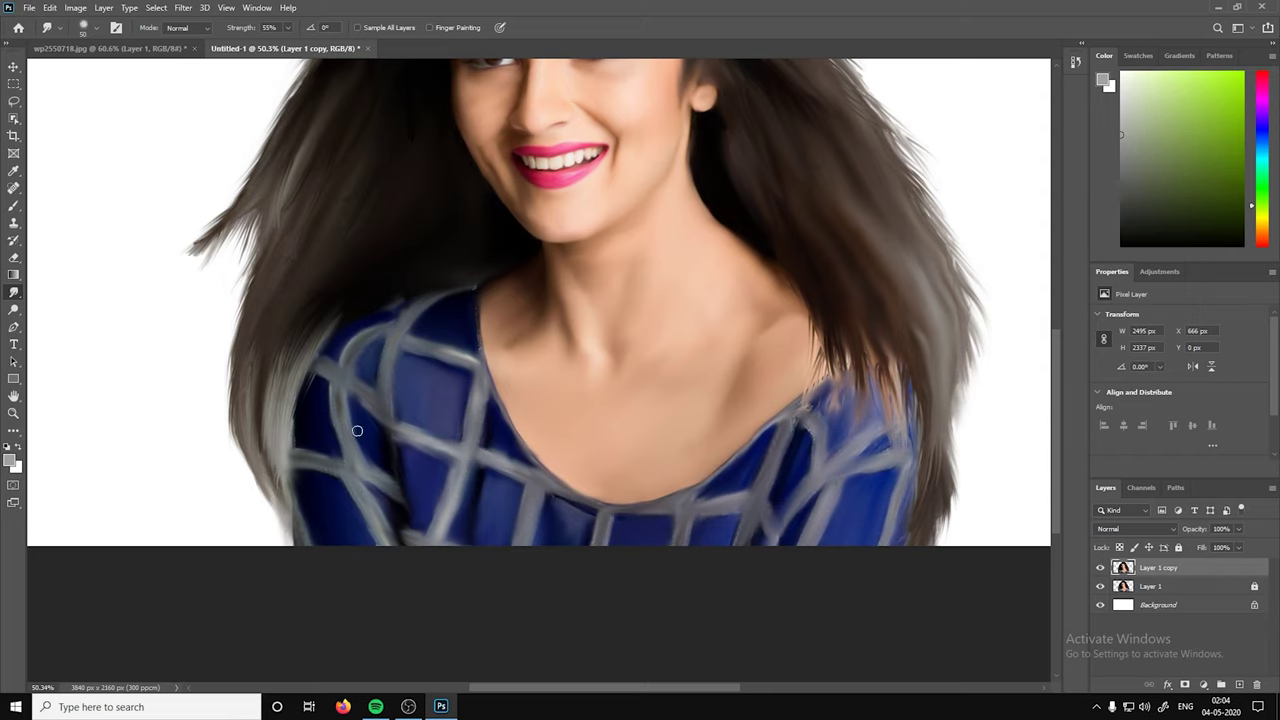
scroll(378, 347, down, 1)
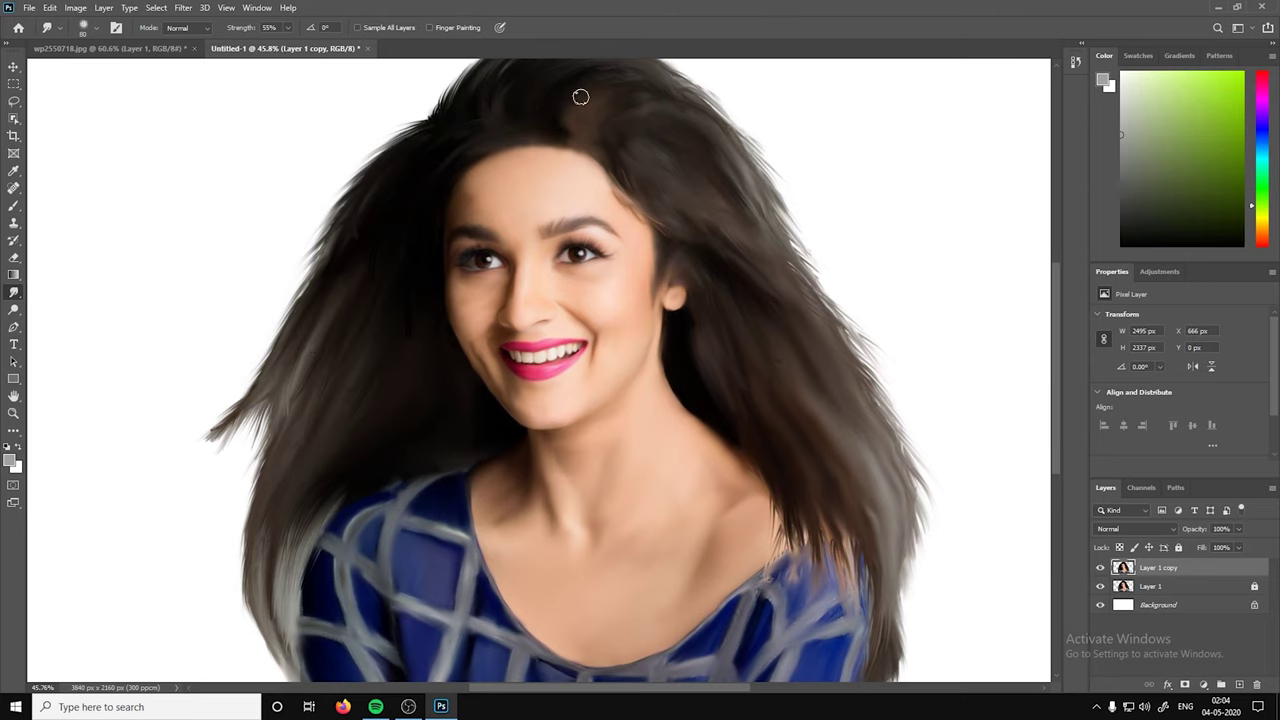
scroll(451, 389, down, 2)
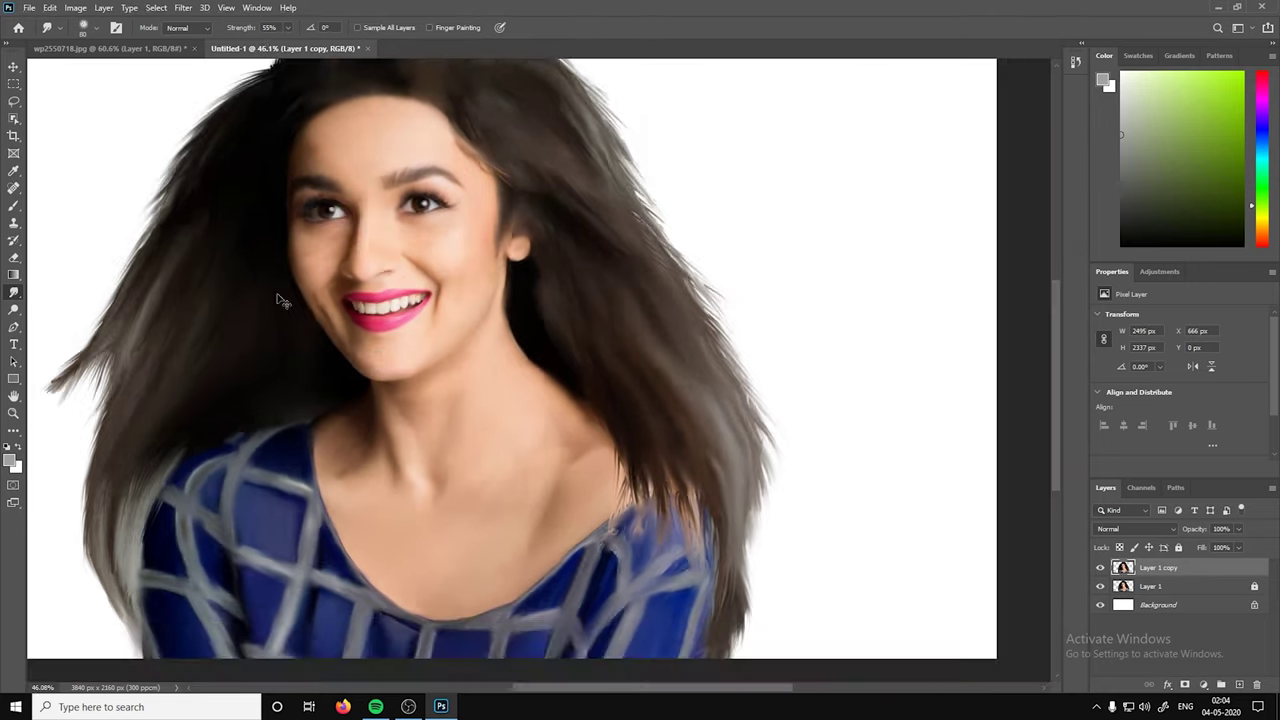
scroll(451, 389, down, 2)
Hide Layer 1, merge visible layers, apply Camera Raw with raised clarity, then reshow Layer 1.
click(1101, 586)
key(ctrl+shift+e)
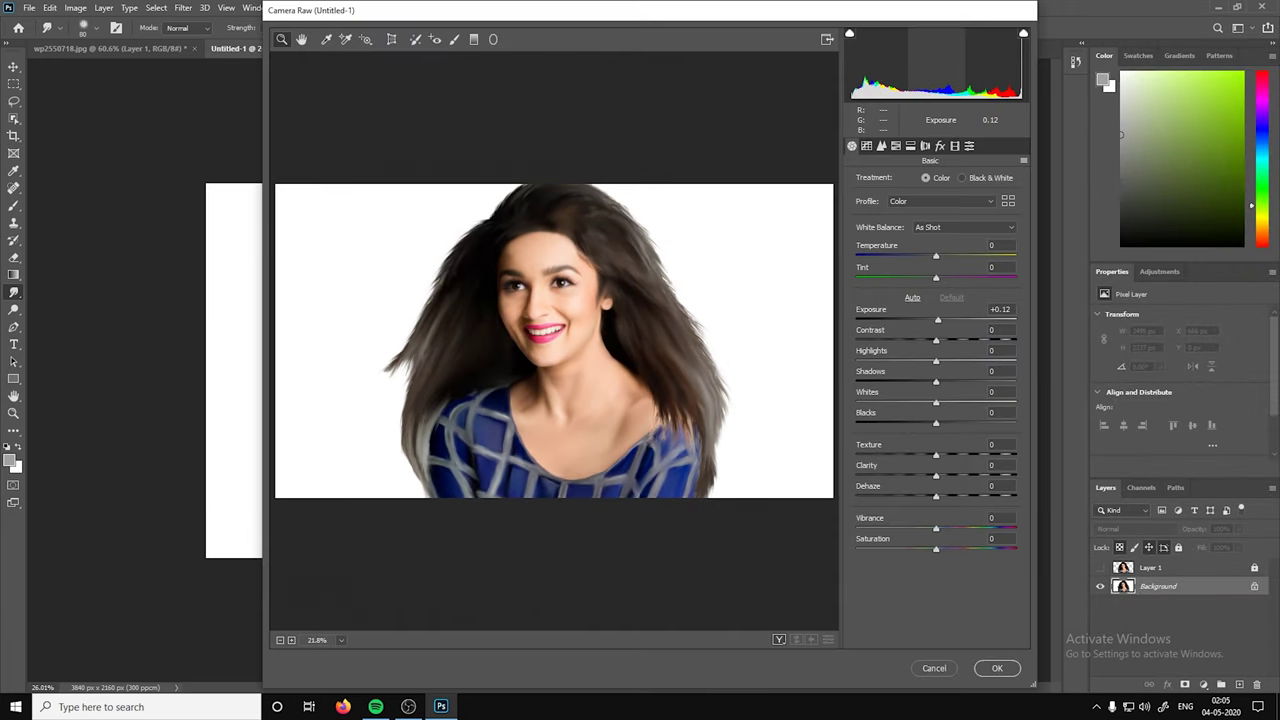
drag(936, 476, 950, 481)
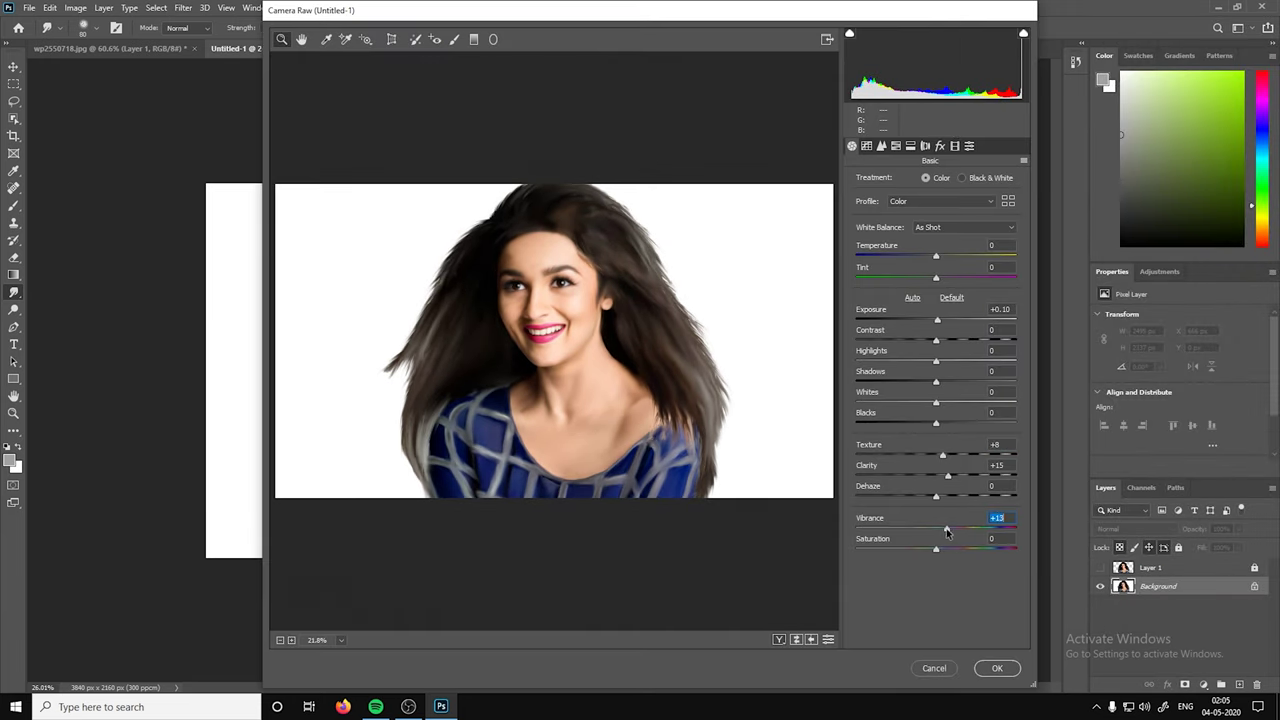
drag(937, 320, 935, 320)
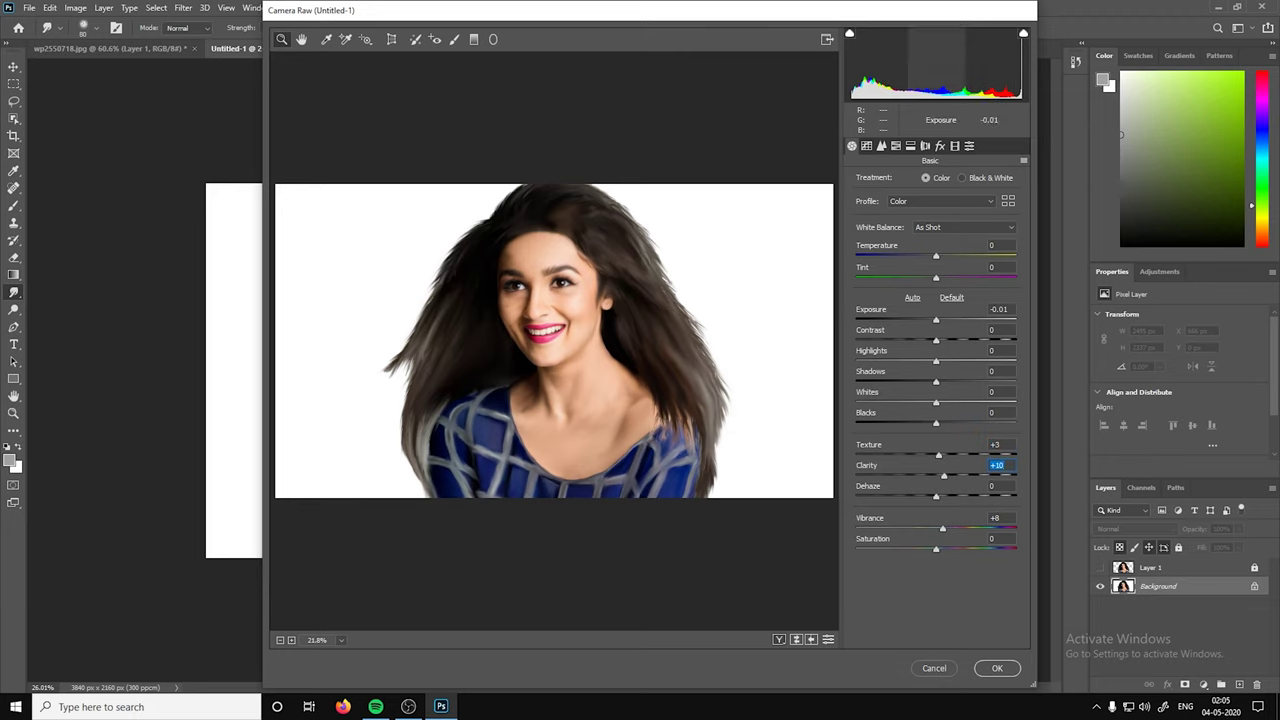
key(Return)
click(1100, 567)
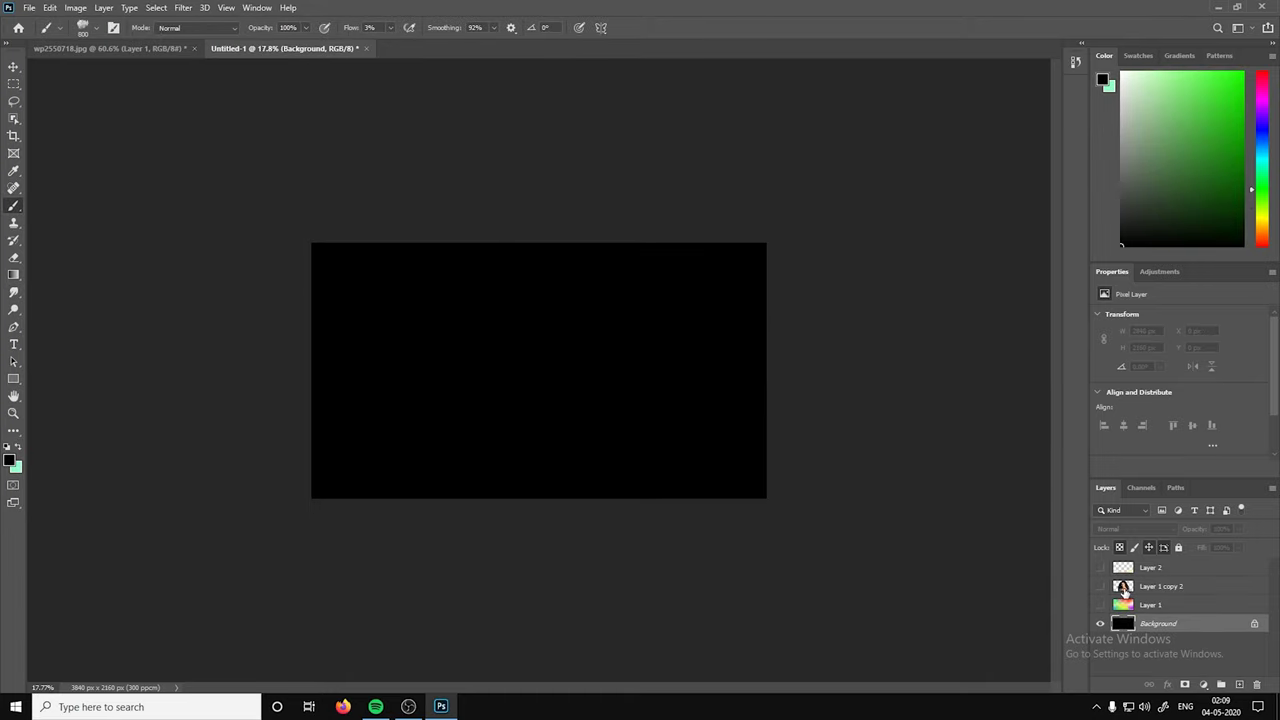
Move Layer 1 copy 2 above Layer 2 and paint black over the lower shirt at 71% flow.
drag(1160, 586, 1160, 565)
key(v)
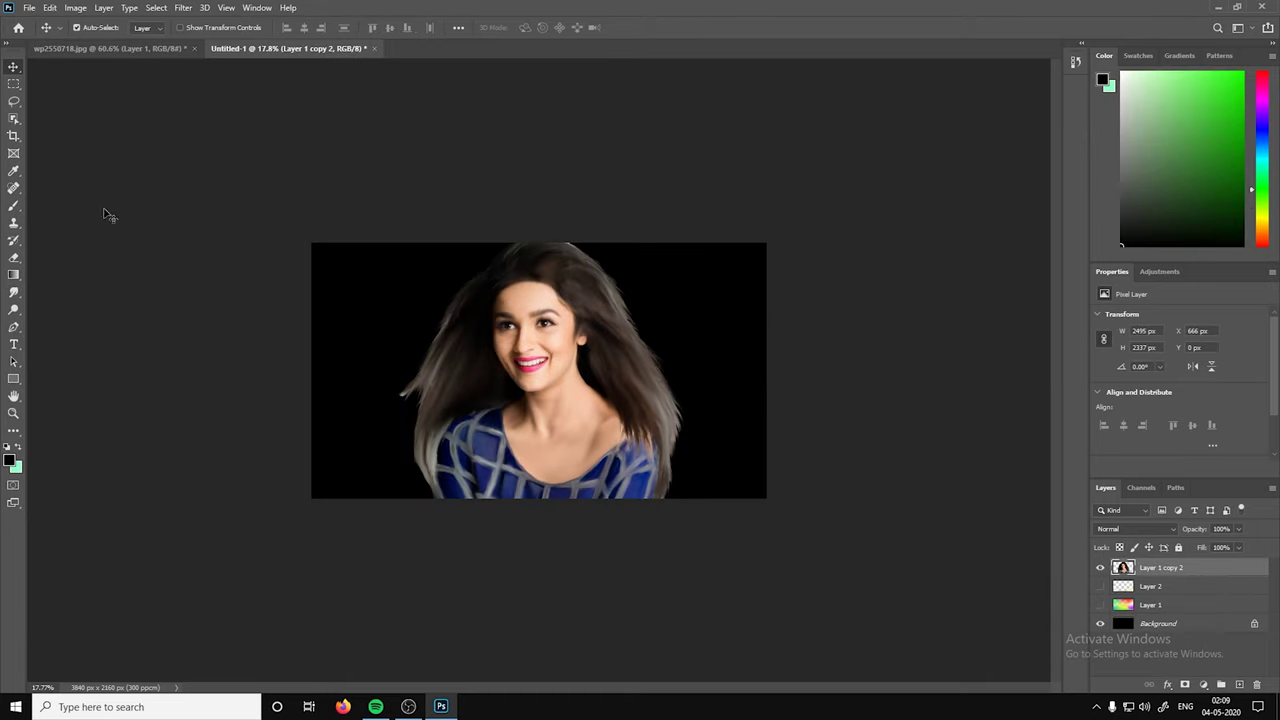
key(b)
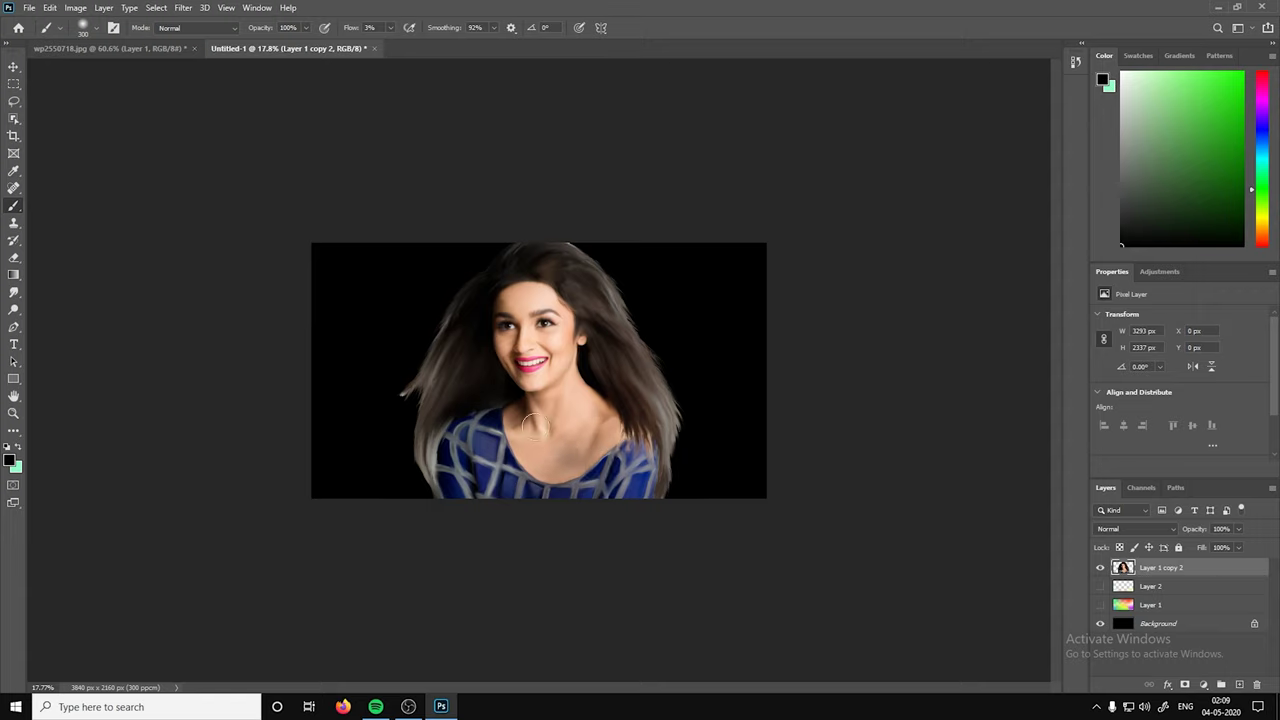
drag(390, 27, 426, 55)
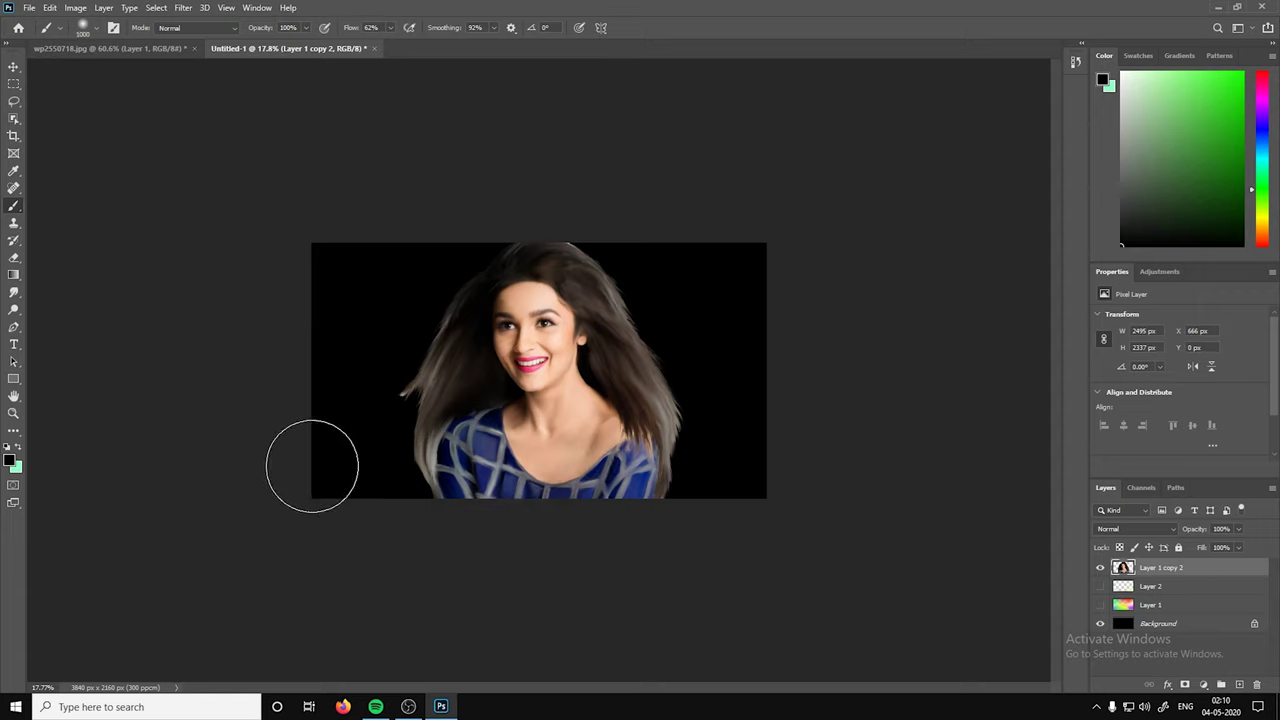
drag(314, 457, 686, 529)
Erase the black paint off the lower shirt with a 1300 px eraser.
key(e)
click(96, 28)
key(Return)
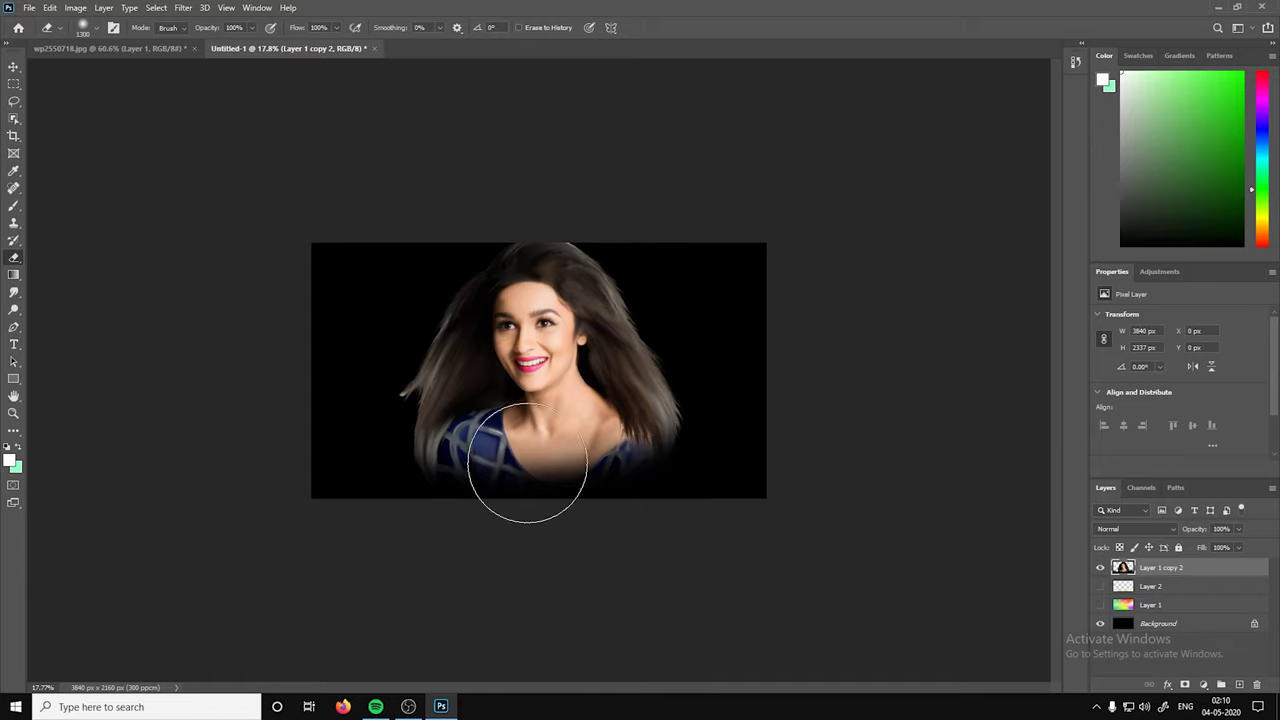
key(o)
click(14, 258)
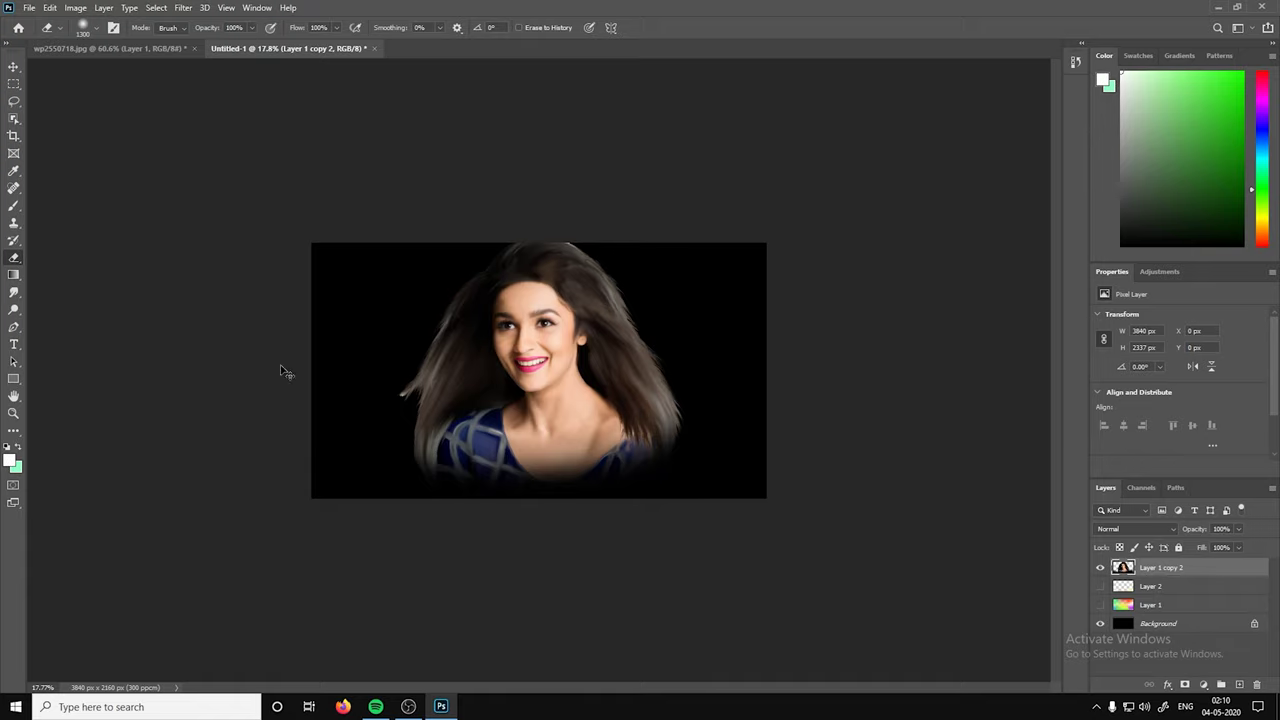
drag(686, 491, 682, 500)
Set the foreground to black and try, then undo, a darkening brush stroke on the bottom edge.
click(10, 460)
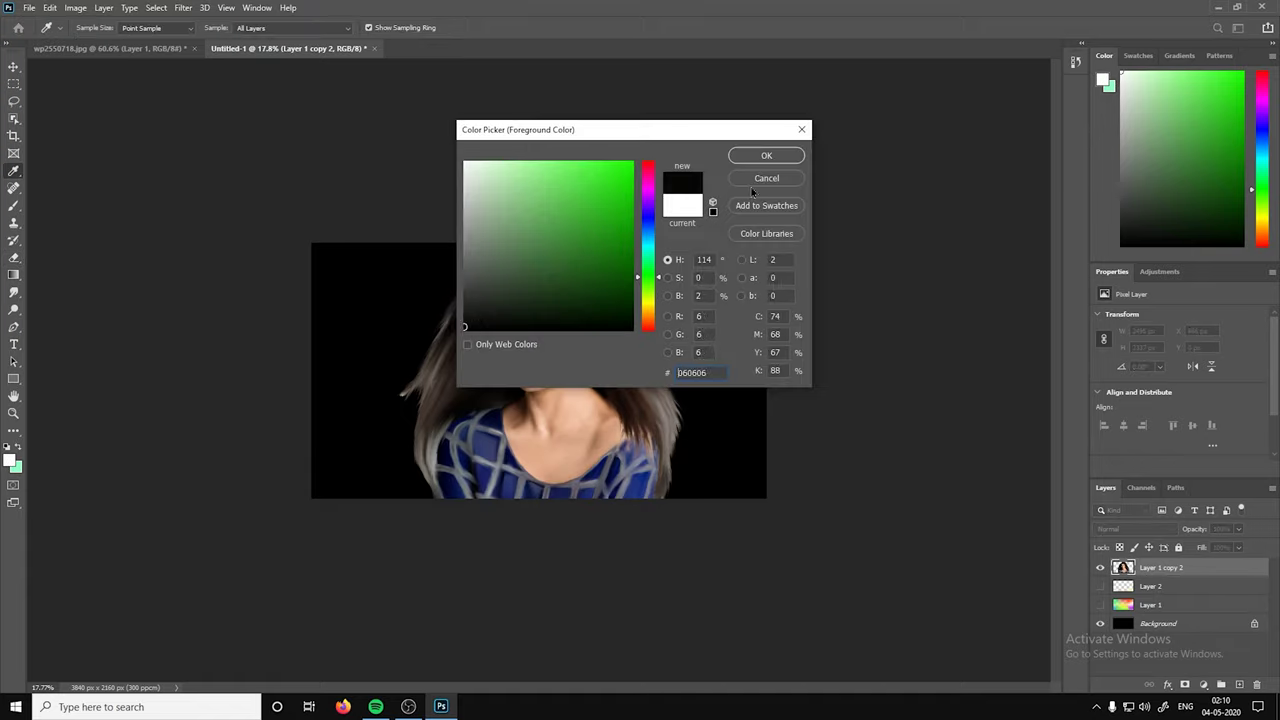
click(757, 153)
key(b)
mouse_move(654, 557)
mouse_down()
mouse_move(403, 517)
mouse_move(736, 443)
mouse_up()
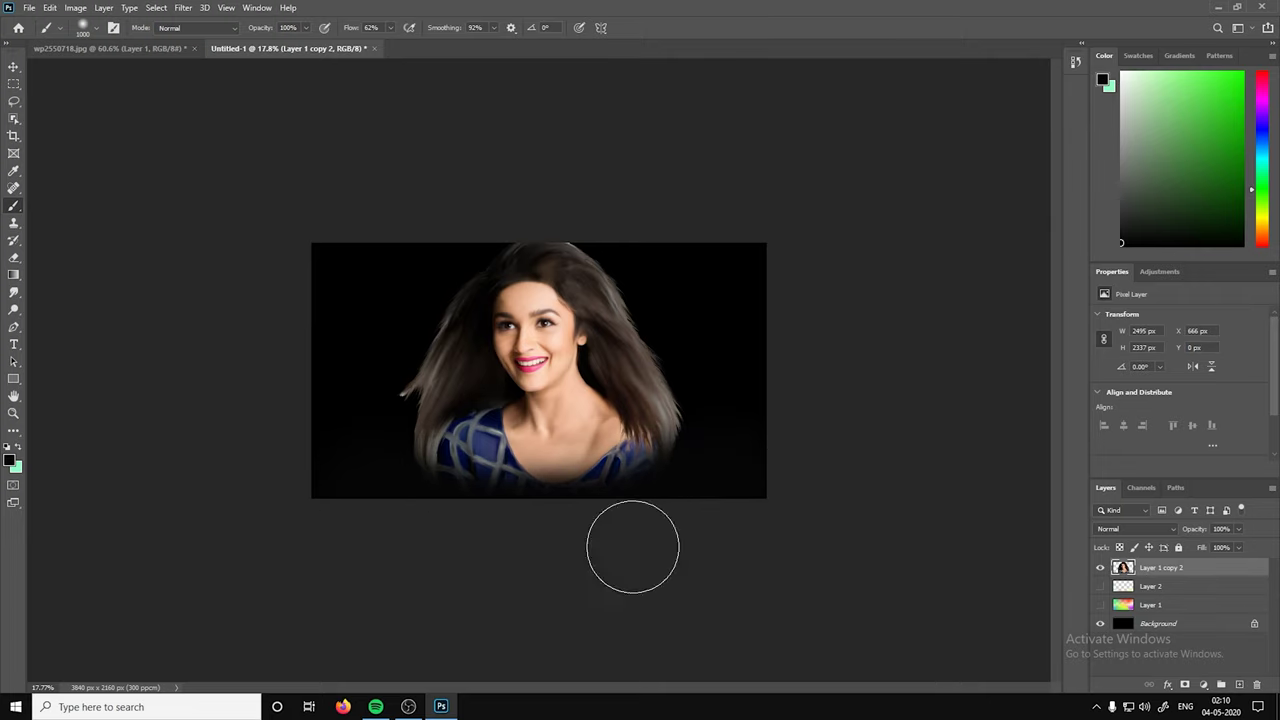
key(ctrl+z)
On a new Layer 3, fade the bottom of the shirt into black.
click(1239, 684)
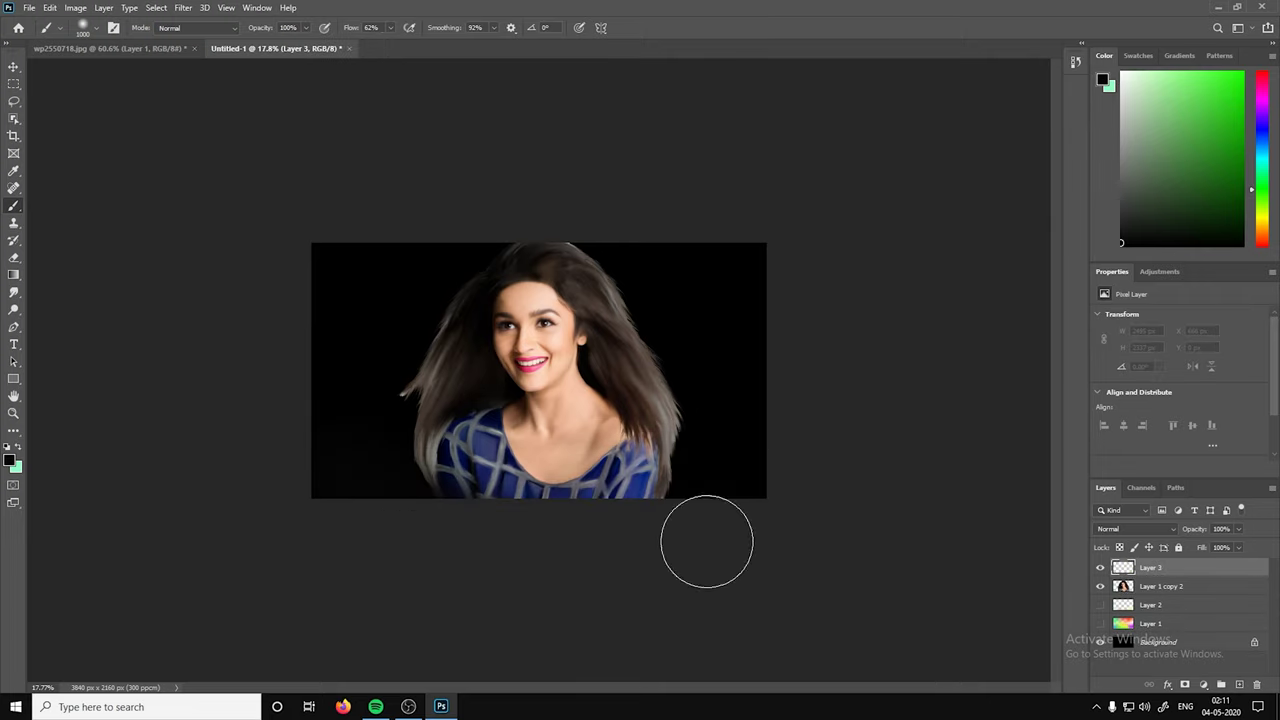
drag(378, 474, 762, 456)
key(ctrl+z)
drag(420, 485, 700, 480)
drag(520, 482, 676, 485)
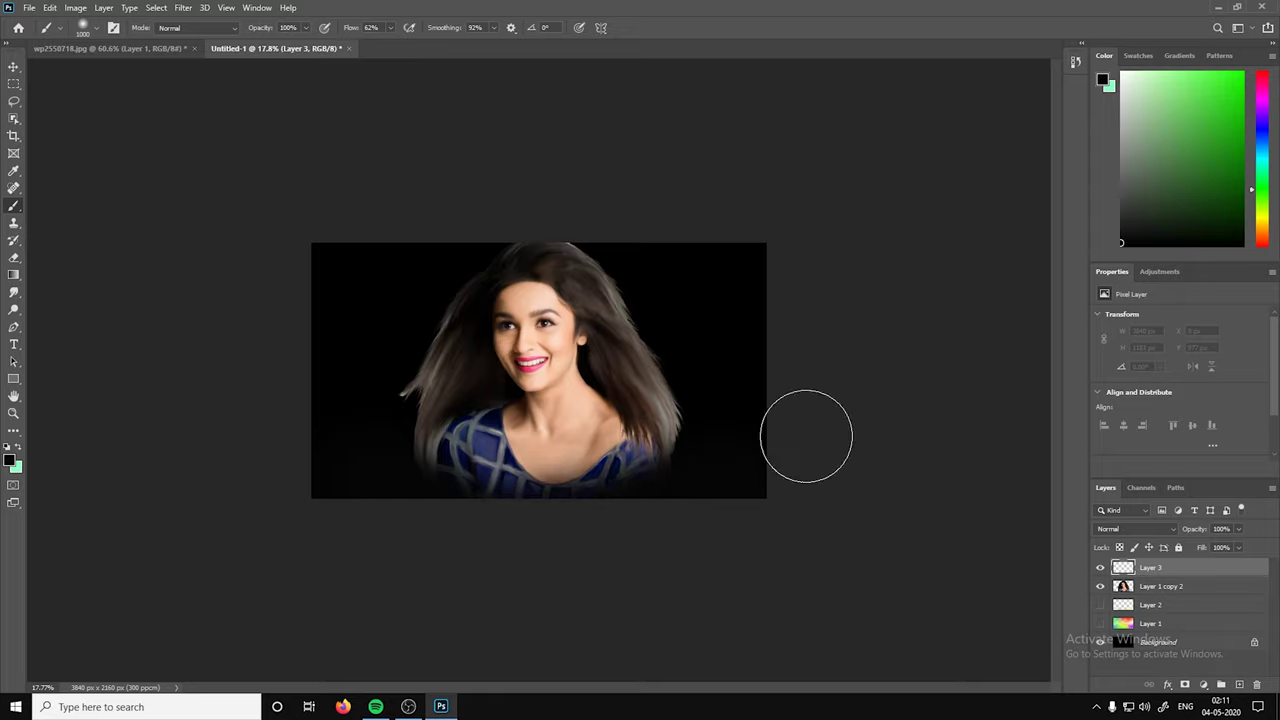
scroll(649, 566, up, 3)
Paint a pink rim light over the top and right edge of the hair.
click(1262, 77)
click(1242, 76)
scroll(737, 120, down, 2)
drag(585, 190, 655, 265)
drag(600, 195, 735, 440)
click(1262, 213)
click(1262, 218)
key(ctrl+d)
scroll(775, 377, down, 2)
Paint green light on the top-right hair edge and cyan on the left hair edge and tips.
scroll(775, 377, up, 2)
scroll(808, 314, up, 3)
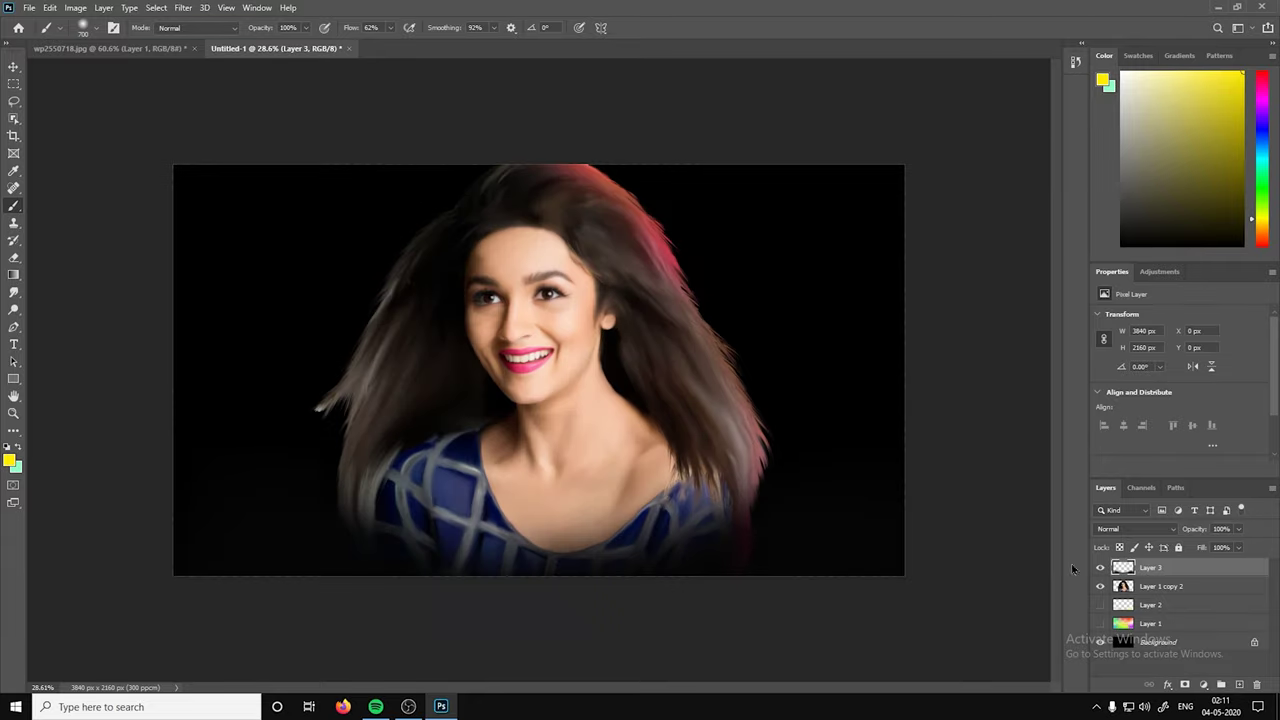
scroll(491, 86, up, 1)
key(ctrl+shift+d)
click(1264, 181)
drag(595, 150, 690, 212)
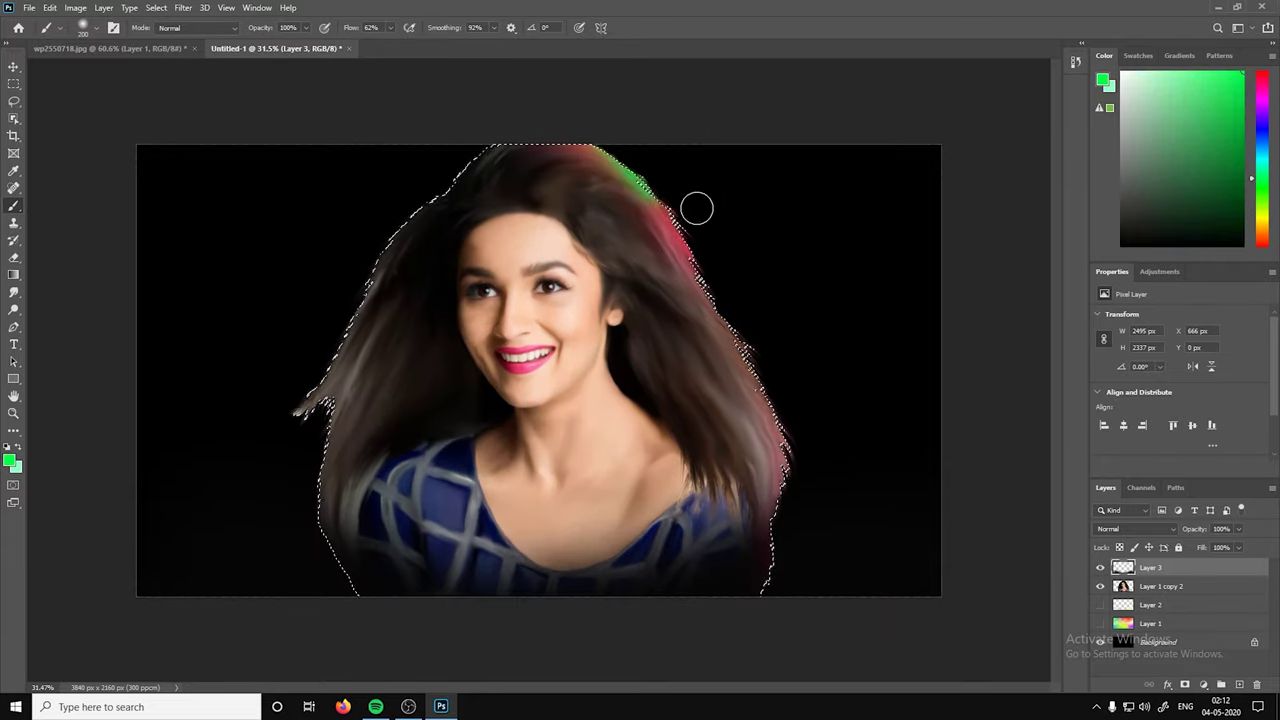
drag(316, 343, 400, 220)
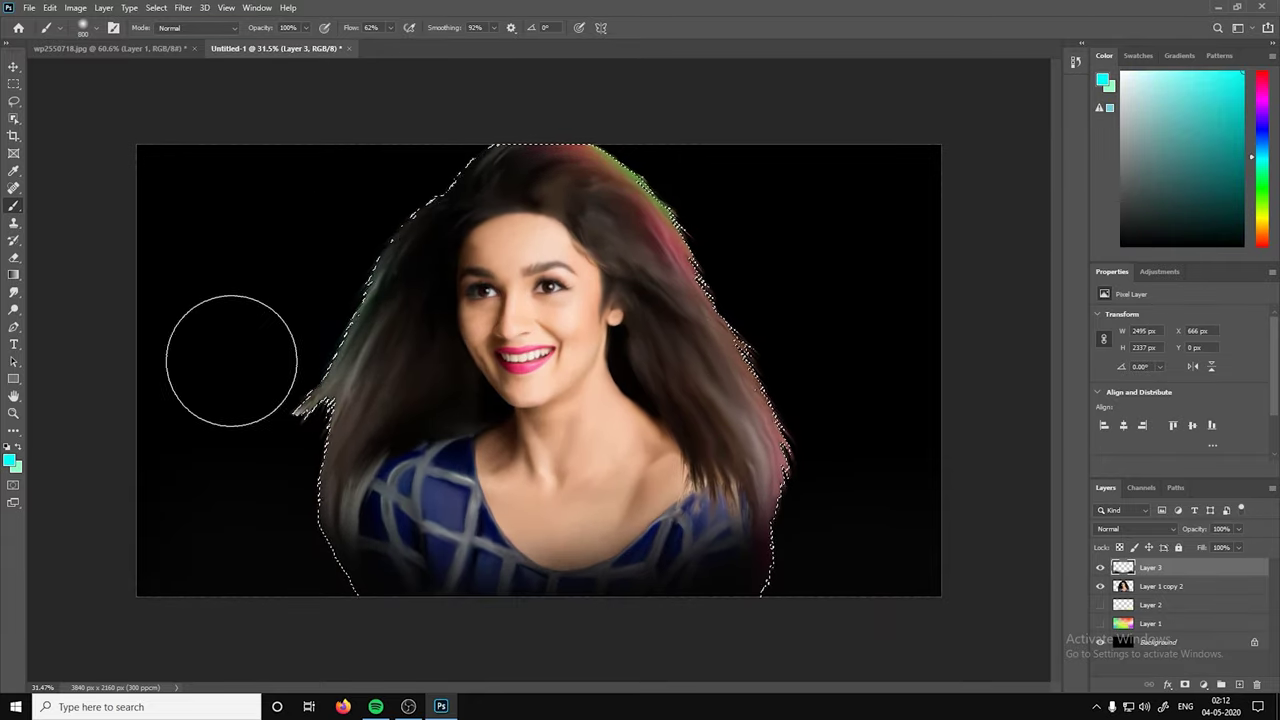
key(bracketleft)
key(bracketleft)
key(bracketleft)
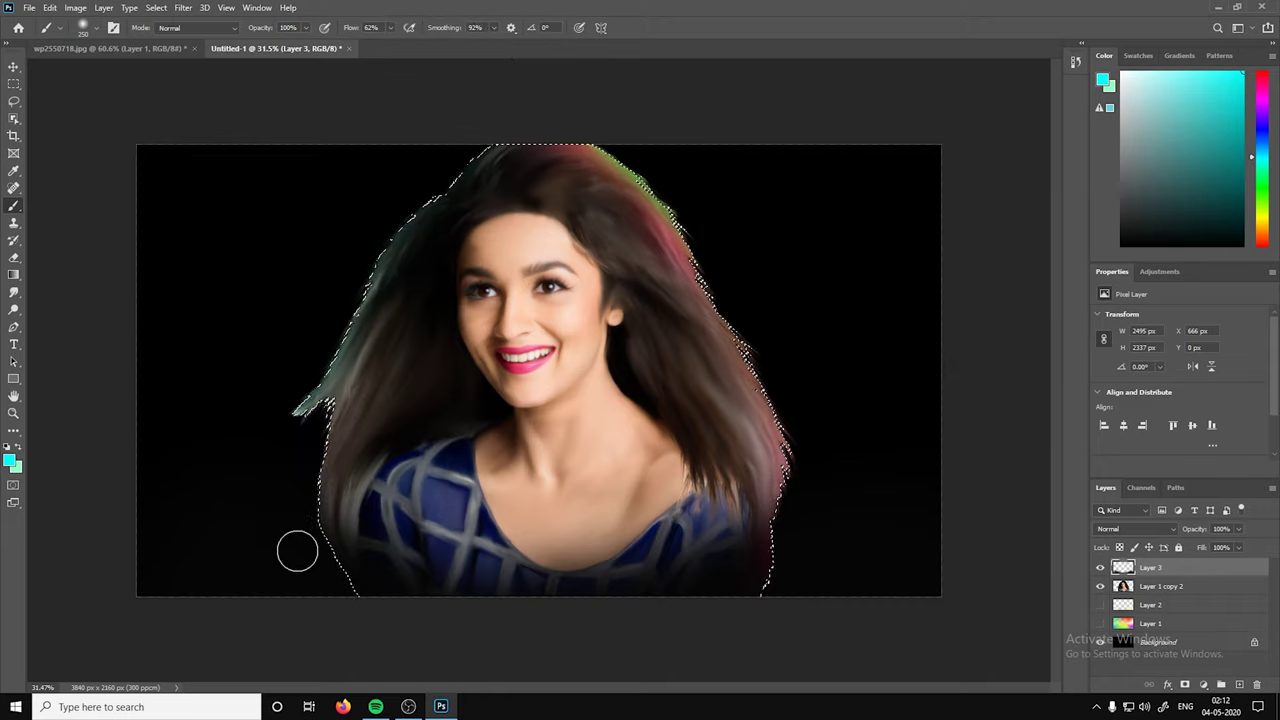
drag(289, 466, 278, 441)
Deselect and fade the portrait's bottom edge to black with a larger black brush.
key(ctrl+d)
click(10, 460)
click(470, 320)
key(Return)
key(bracketright)
key(bracketright)
key(bracketright)
mouse_move(343, 627)
mouse_down()
mouse_move(463, 643)
mouse_move(600, 643)
mouse_move(386, 629)
mouse_move(851, 635)
mouse_up()
key(v)
scroll(904, 142, down, 3)
click(866, 563)
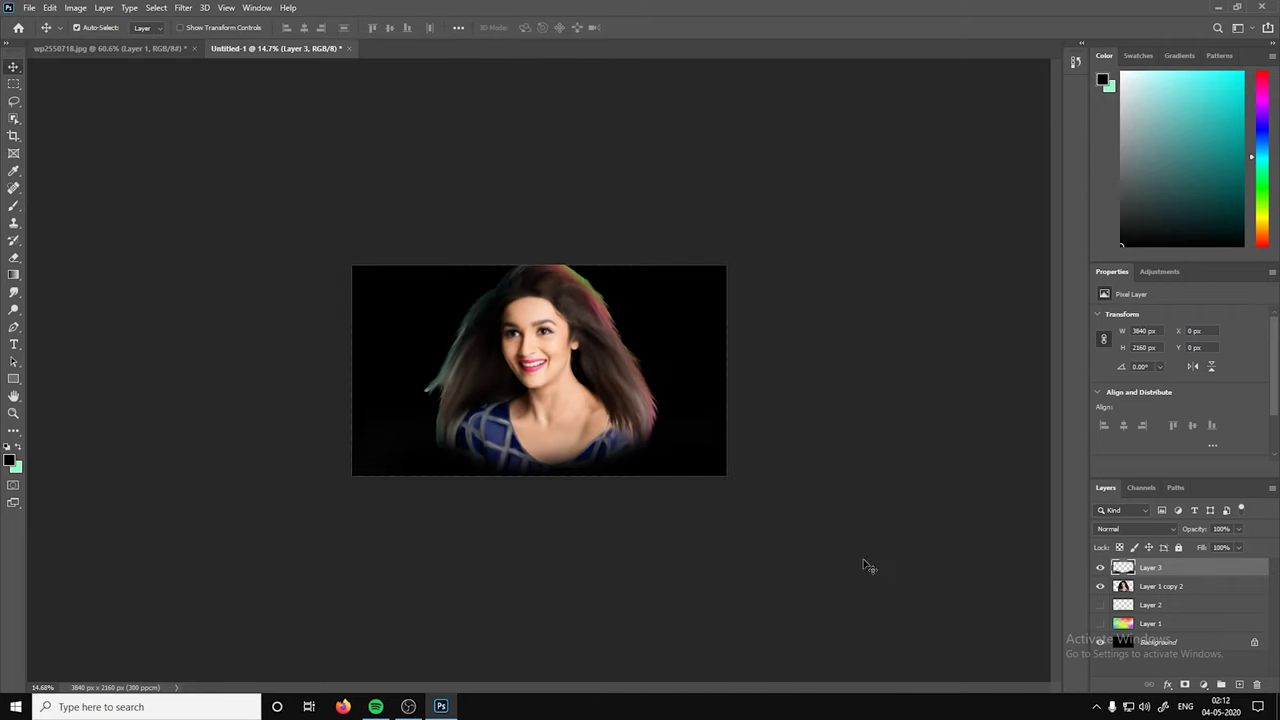
Delete Layer 1 and Layer 2.
click(1150, 605)
shift+click(1143, 622)
key(Delete)
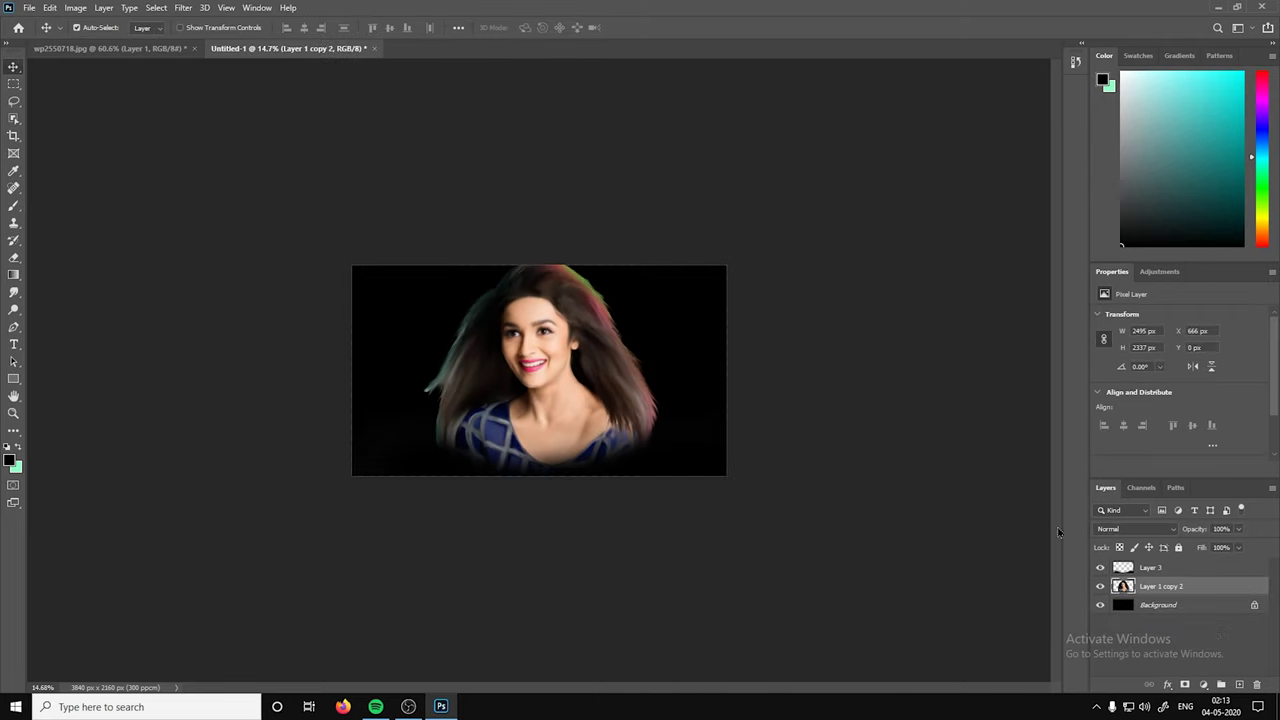
click(213, 76)
Apply a Camera Raw Filter with Clarity +58 to the Layer 1 copy 2 portrait layer.
click(1160, 586)
click(183, 7)
click(250, 100)
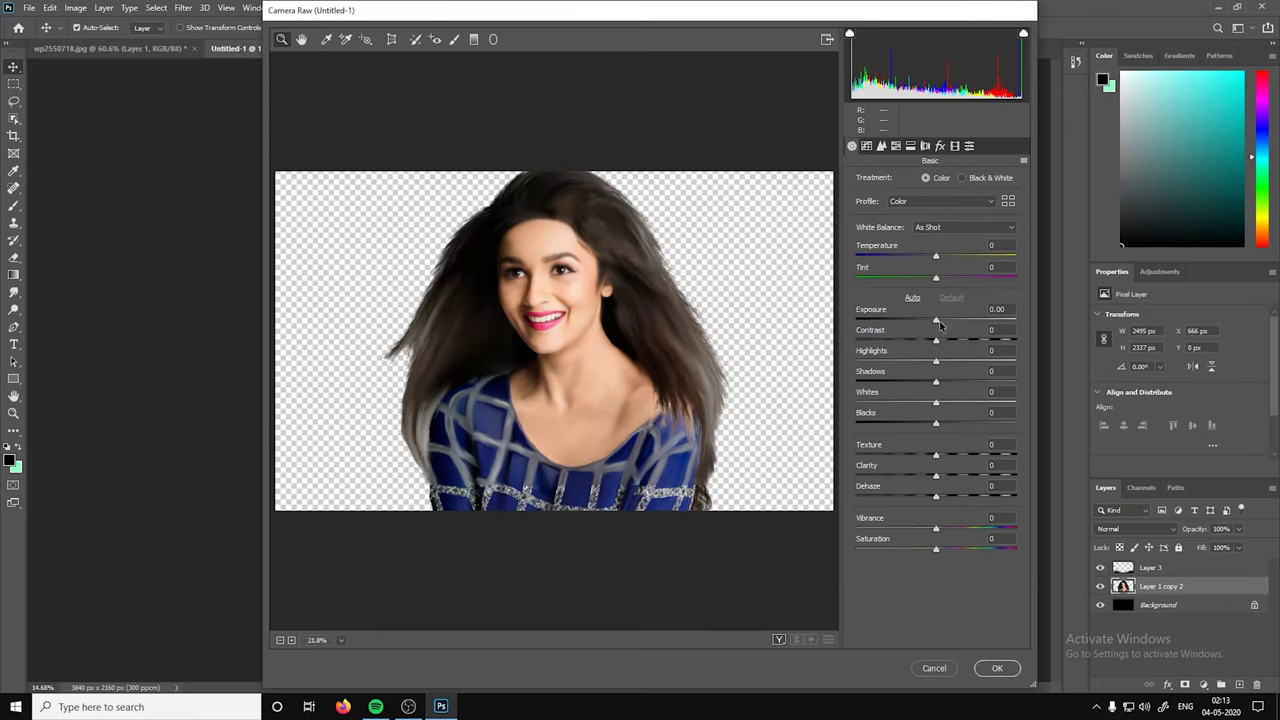
mouse_move(936, 476)
mouse_down()
mouse_move(983, 476)
mouse_move(941, 476)
mouse_move(938, 496)
mouse_move(940, 456)
mouse_up()
click(997, 668)
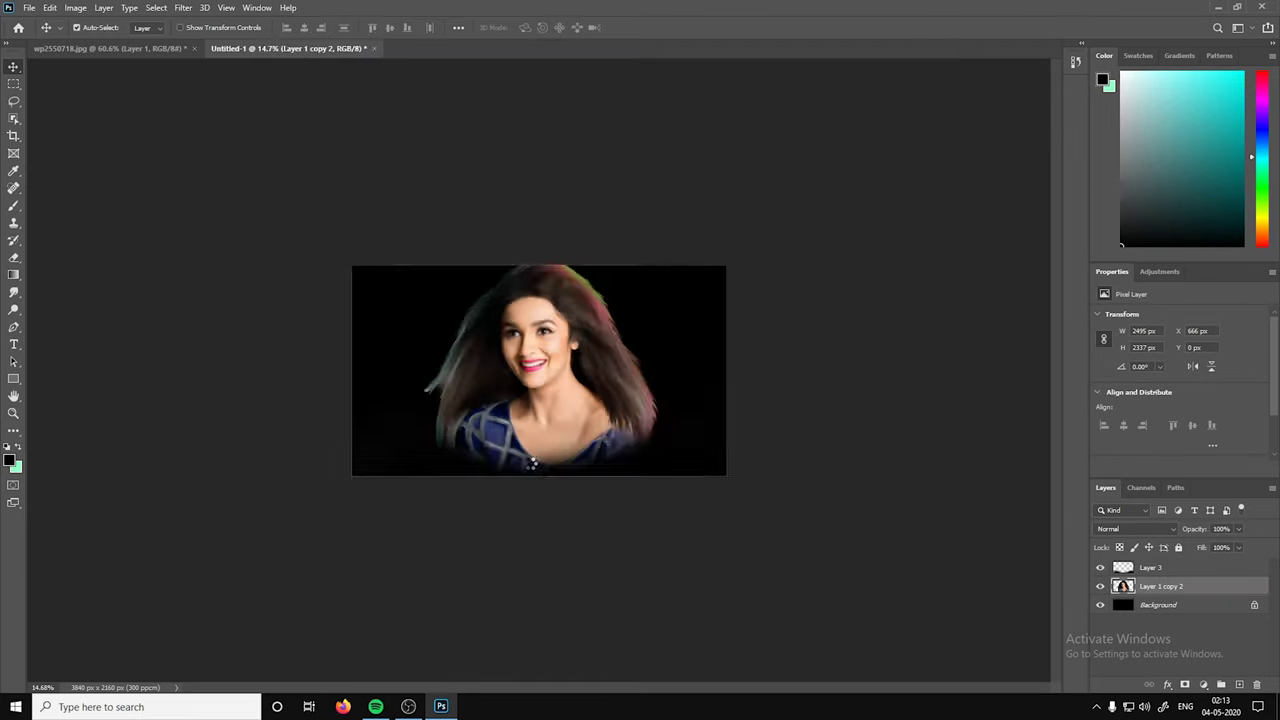
scroll(520, 280, up, 10)
Brighten the iris with the Dodge tool.
key(o)
drag(480, 295, 515, 310)
scroll(447, 370, down, 8)
scroll(300, 368, up, 3)
scroll(620, 376, down, 3)
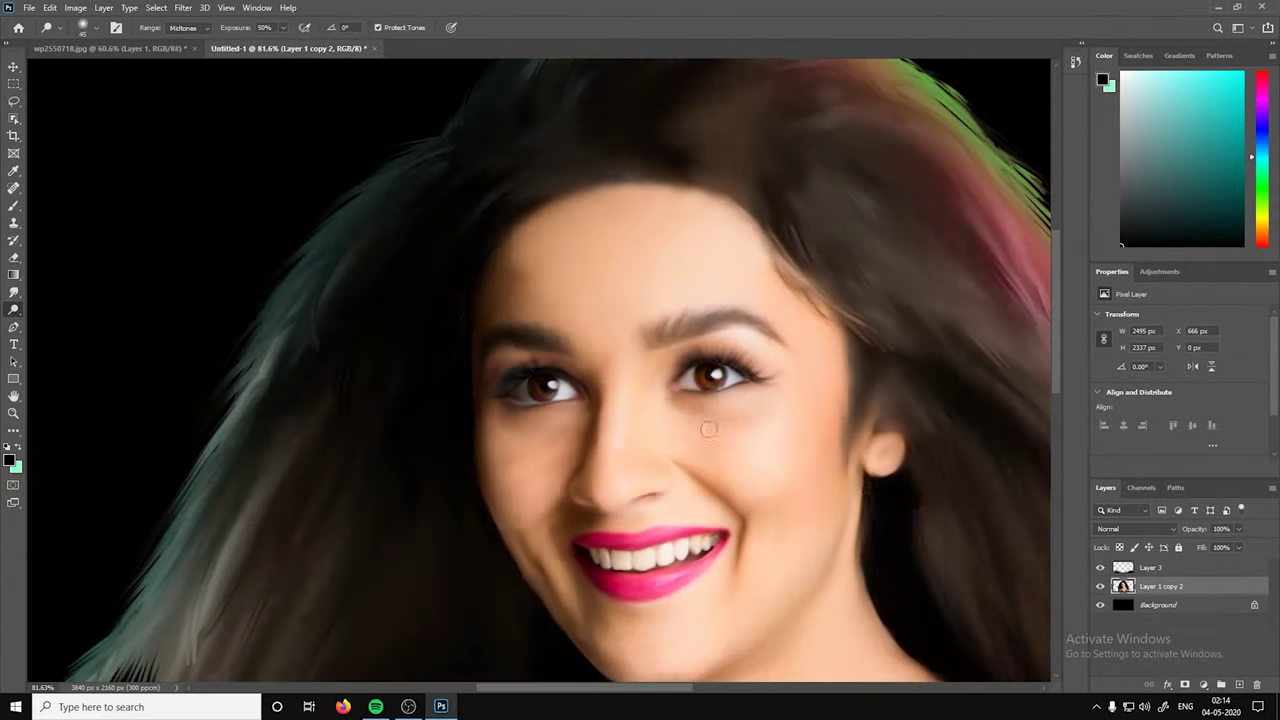
scroll(620, 380, up, 1)
scroll(921, 538, down, 5)
scroll(500, 345, up, 7)
scroll(600, 330, up, 8)
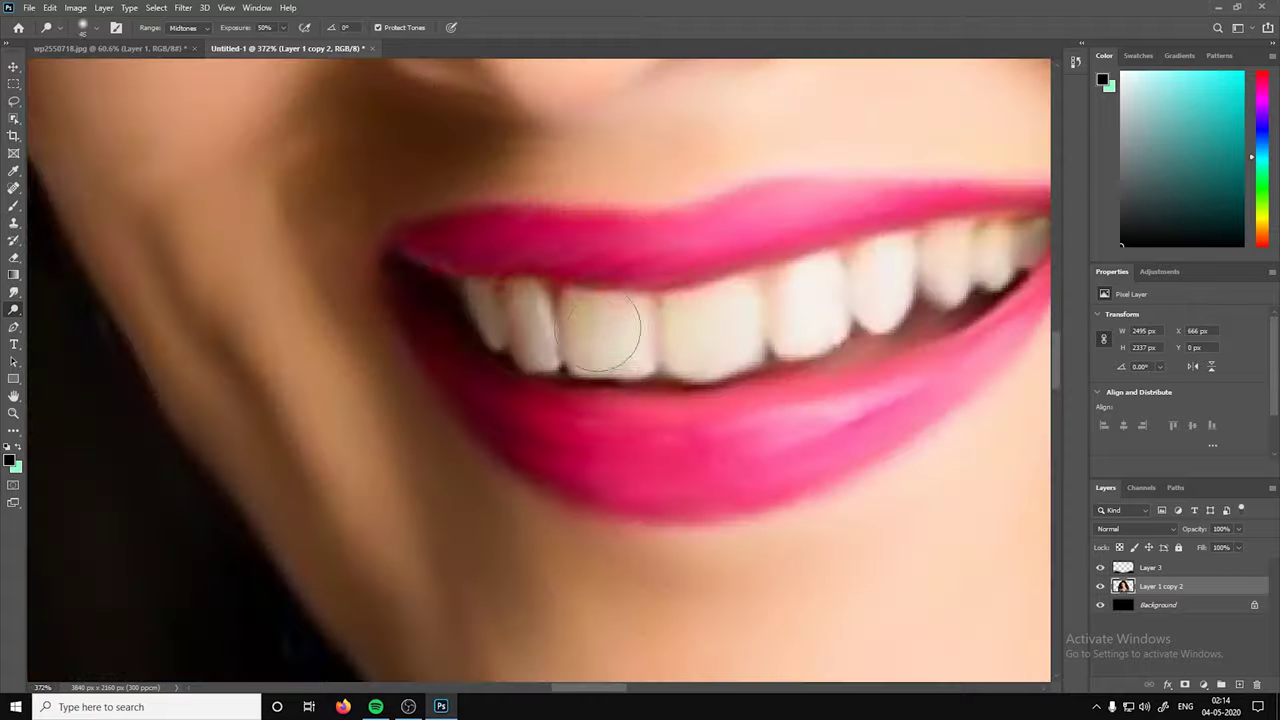
key(p)
key(o)
Dodge across the teeth, front, left and right, to whiten them.
drag(670, 330, 681, 351)
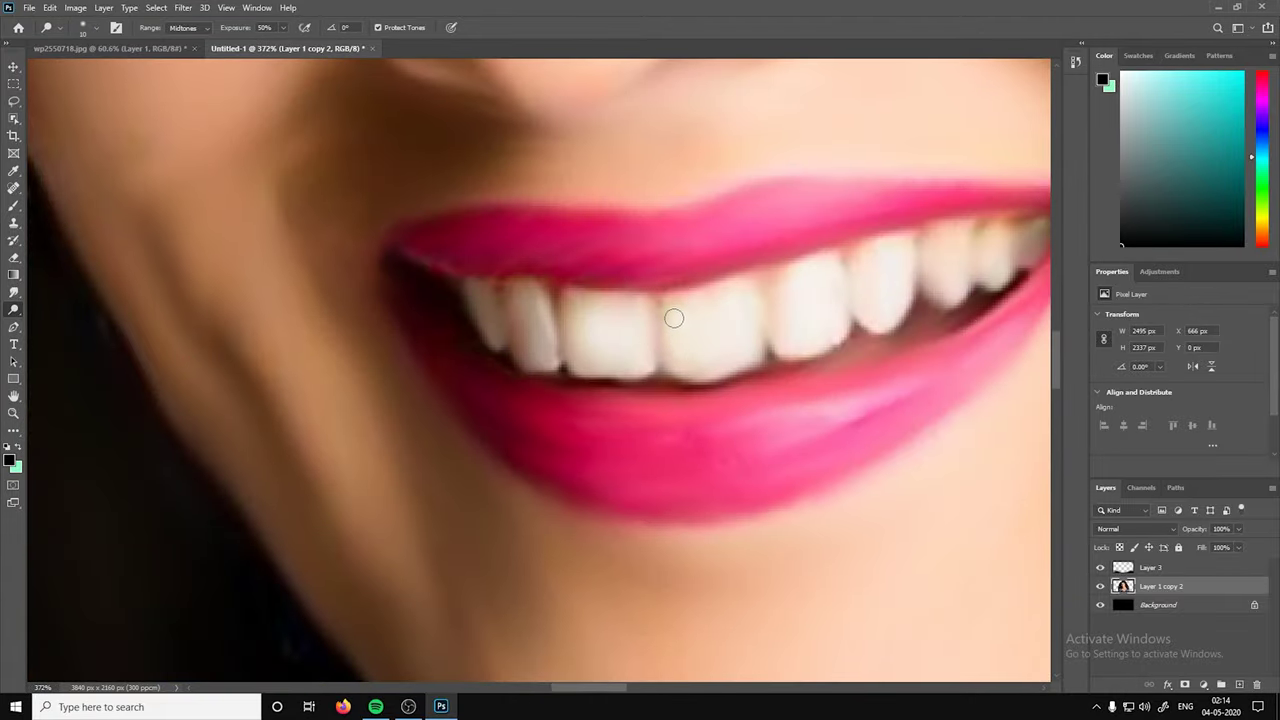
mouse_move(580, 320)
mouse_down()
mouse_move(620, 365)
mouse_move(634, 363)
mouse_up()
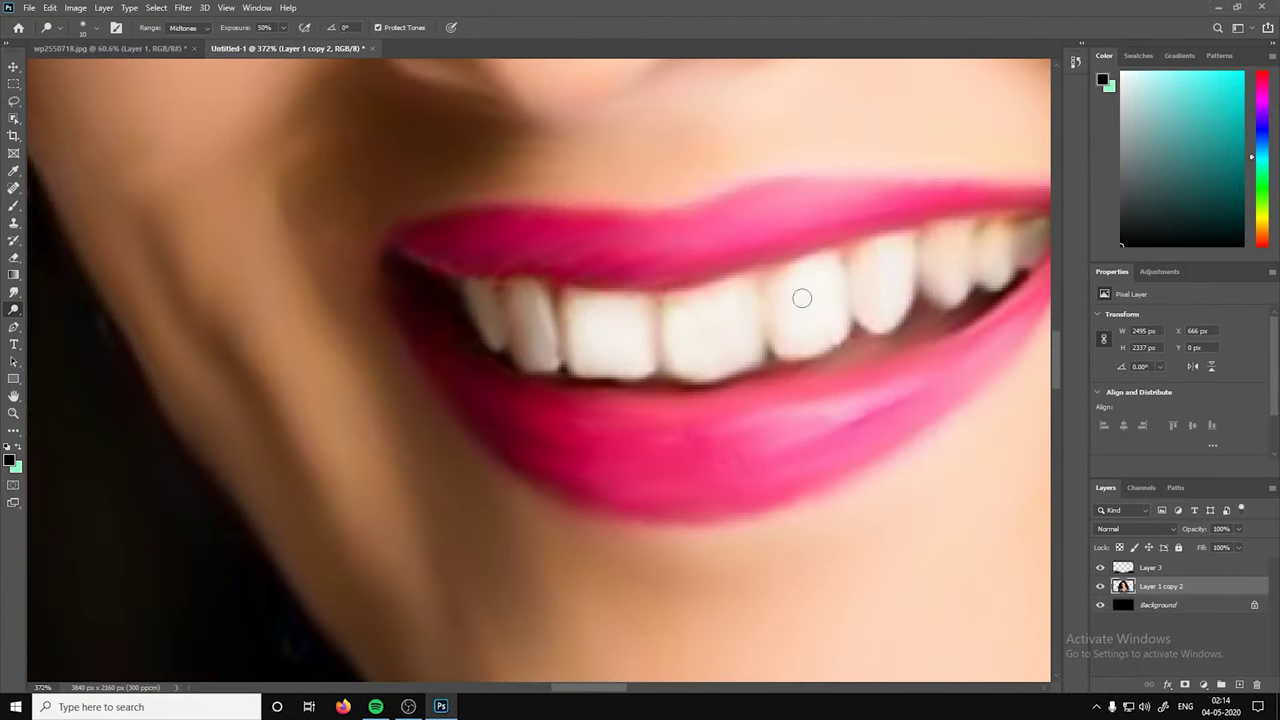
drag(950, 284, 991, 257)
scroll(991, 257, right, 2)
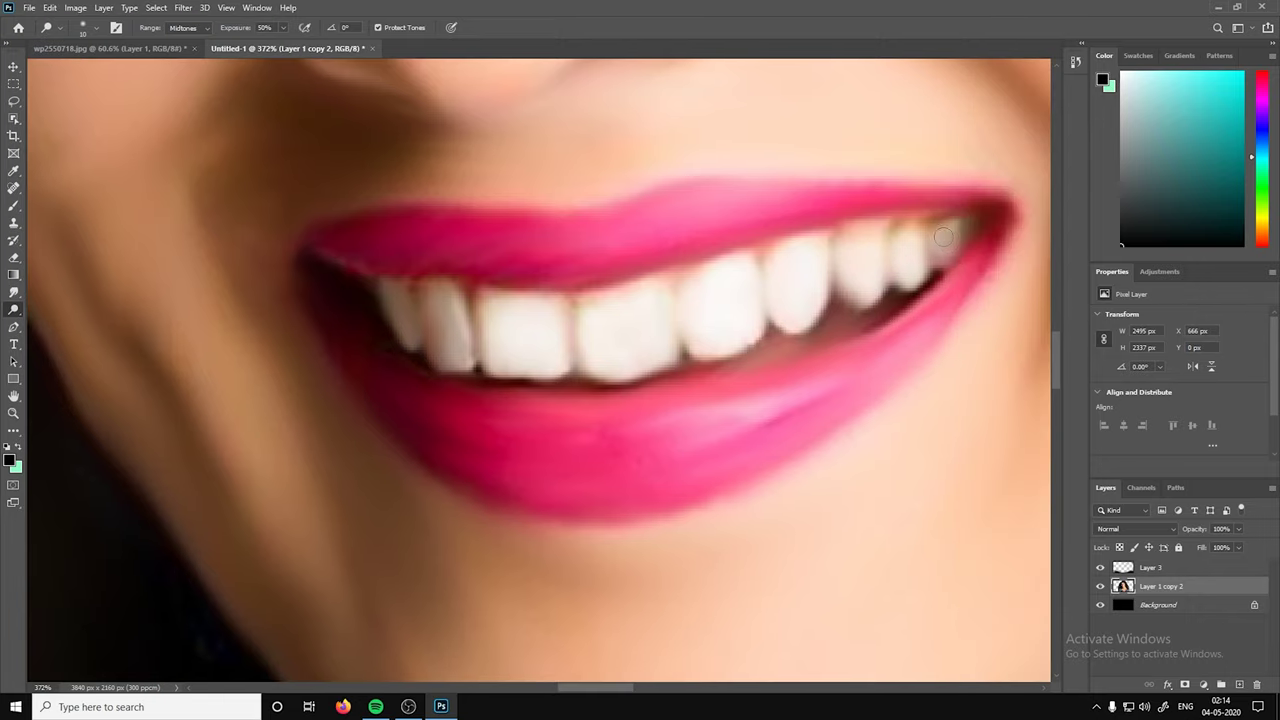
mouse_move(440, 295)
mouse_down()
mouse_move(445, 355)
mouse_move(457, 337)
mouse_move(440, 350)
mouse_move(450, 332)
mouse_move(393, 295)
mouse_up()
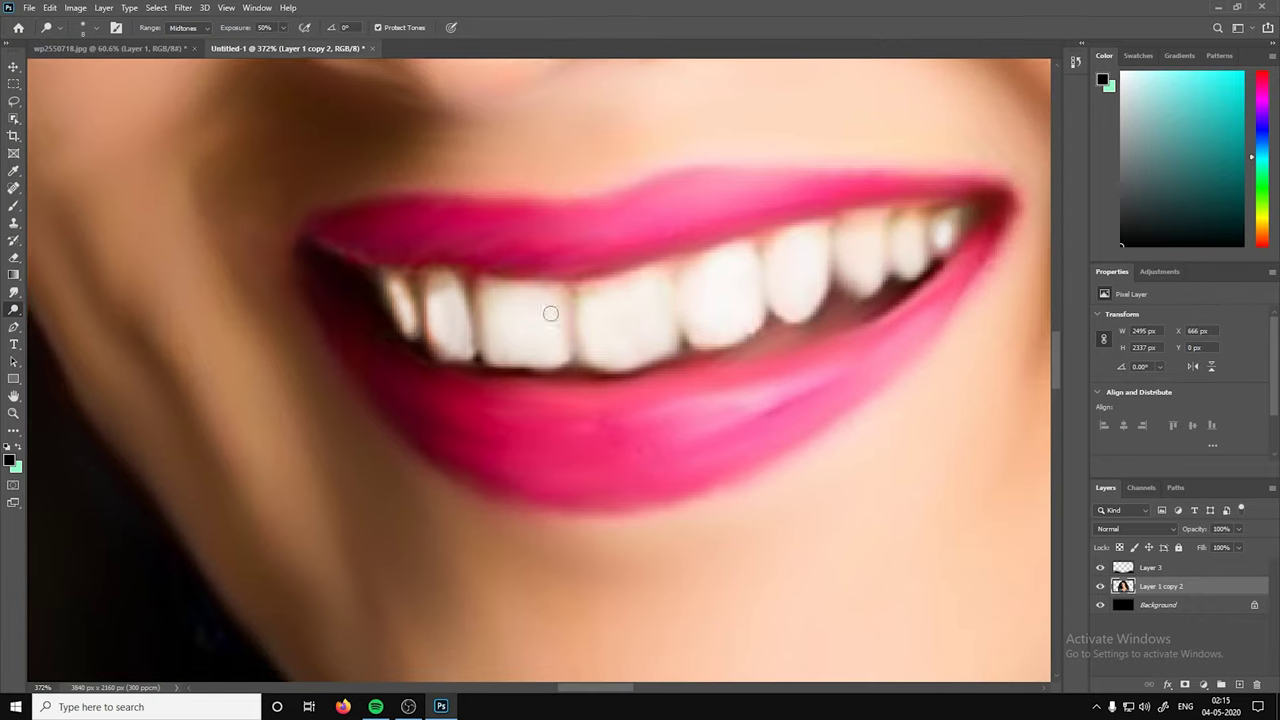
scroll(536, 319, down, 3)
scroll(645, 345, up, 3)
mouse_move(640, 330)
mouse_down()
mouse_move(670, 390)
mouse_move(655, 370)
mouse_move(730, 380)
mouse_up()
scroll(214, 460, down, 5)
scroll(500, 360, up, 5)
mouse_move(505, 360)
mouse_down()
mouse_move(492, 369)
mouse_move(494, 356)
mouse_up()
scroll(494, 360, down, 3)
scroll(520, 390, down, 2)
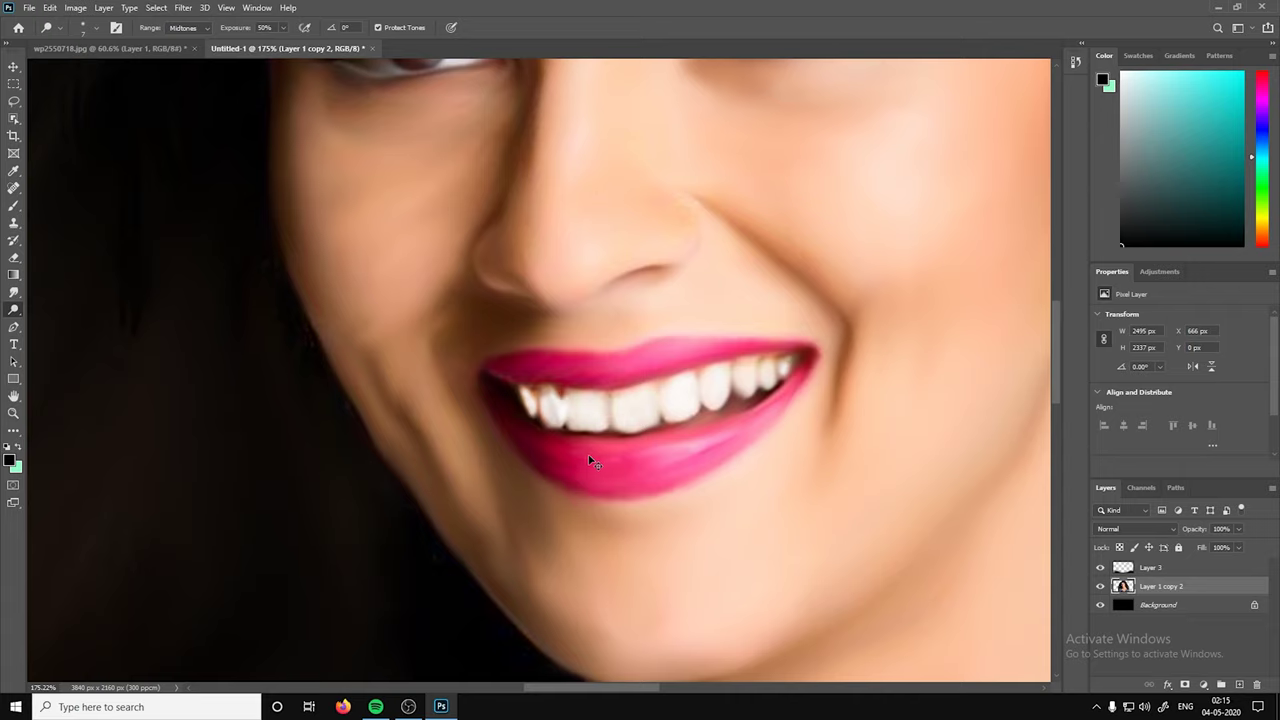
scroll(578, 468, down, 4)
scroll(623, 141, up, 3)
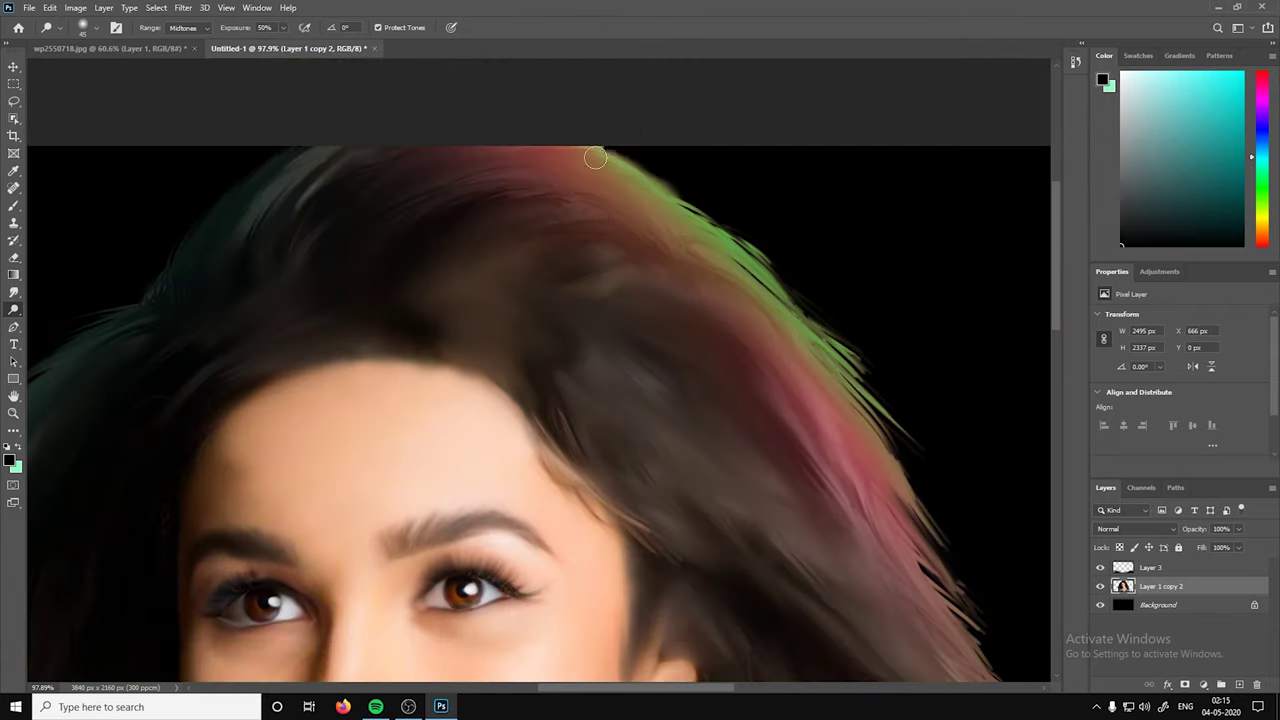
key(e)
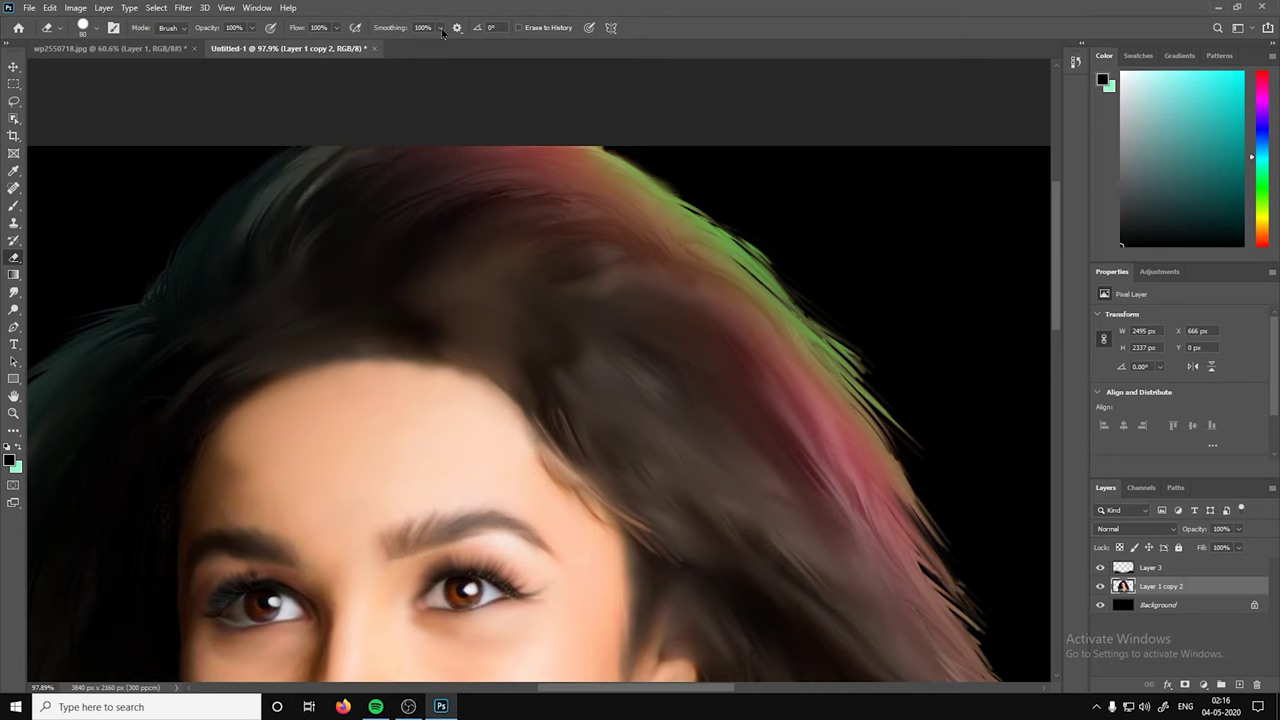
Set the foreground to white and fill Layer 5 with white.
scroll(440, 180, up, 4)
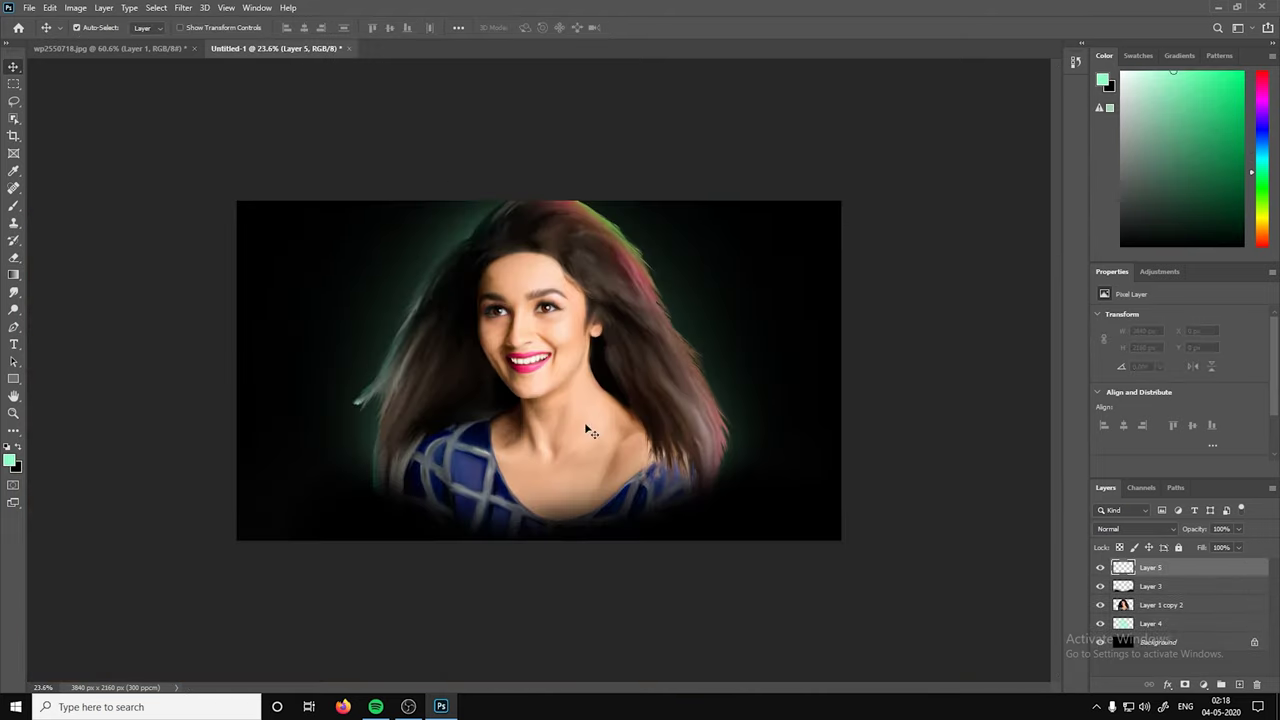
key(m)
drag(232, 197, 848, 546)
click(10, 460)
click(468, 151)
click(766, 157)
key(alt+BackSpace)
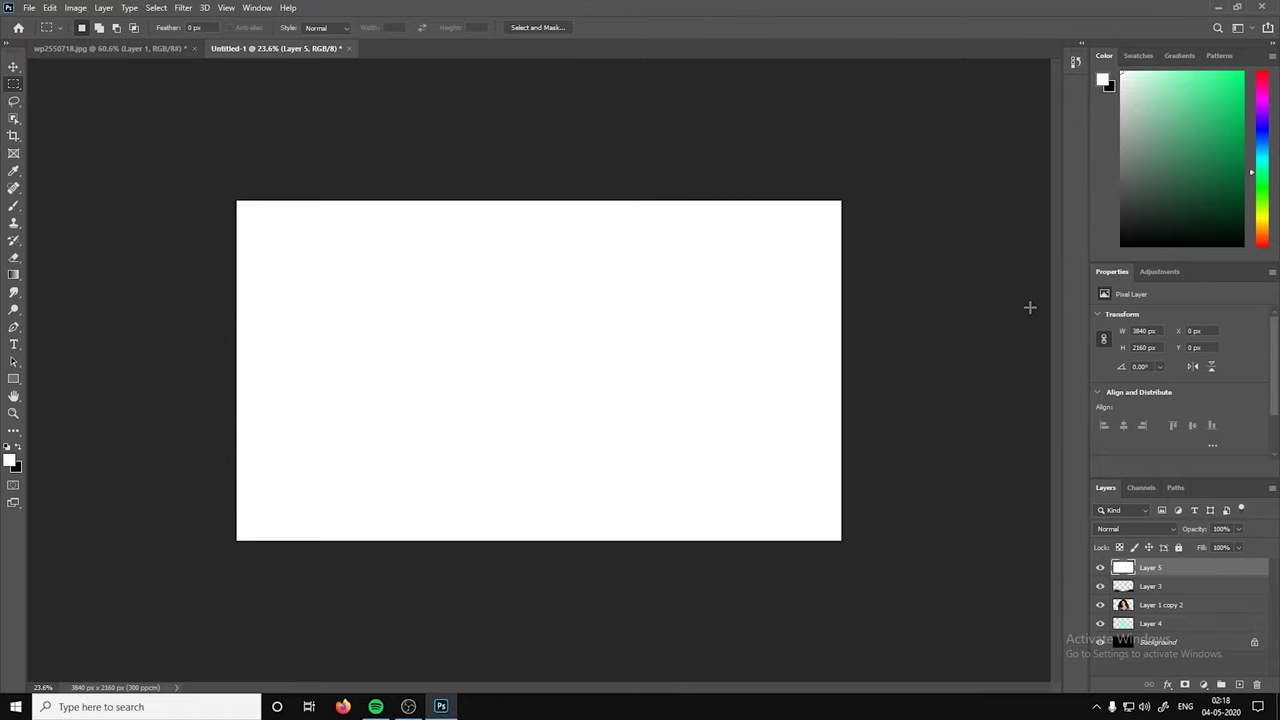
Mask Layer 5 with a black inner rectangle to leave a white border, then fit the image on screen.
click(1185, 684)
drag(237, 201, 833, 540)
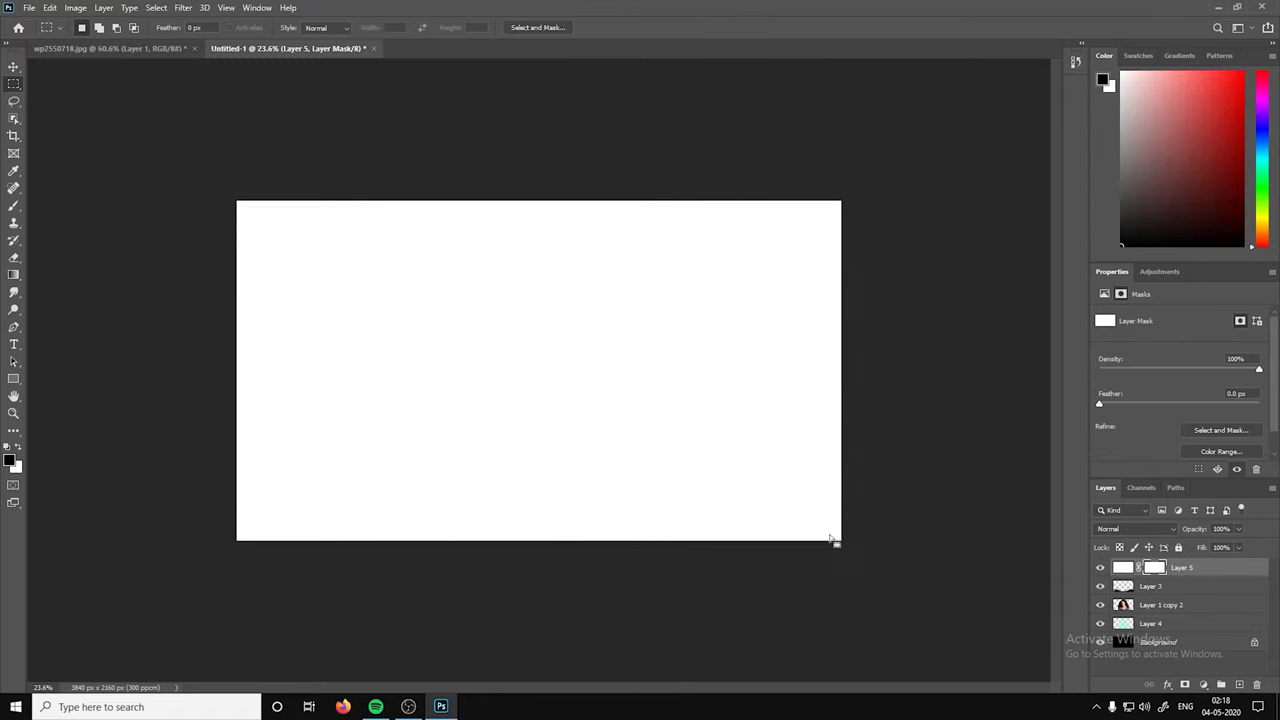
key(alt+BackSpace)
key(ctrl+d)
key(v)
click(550, 355)
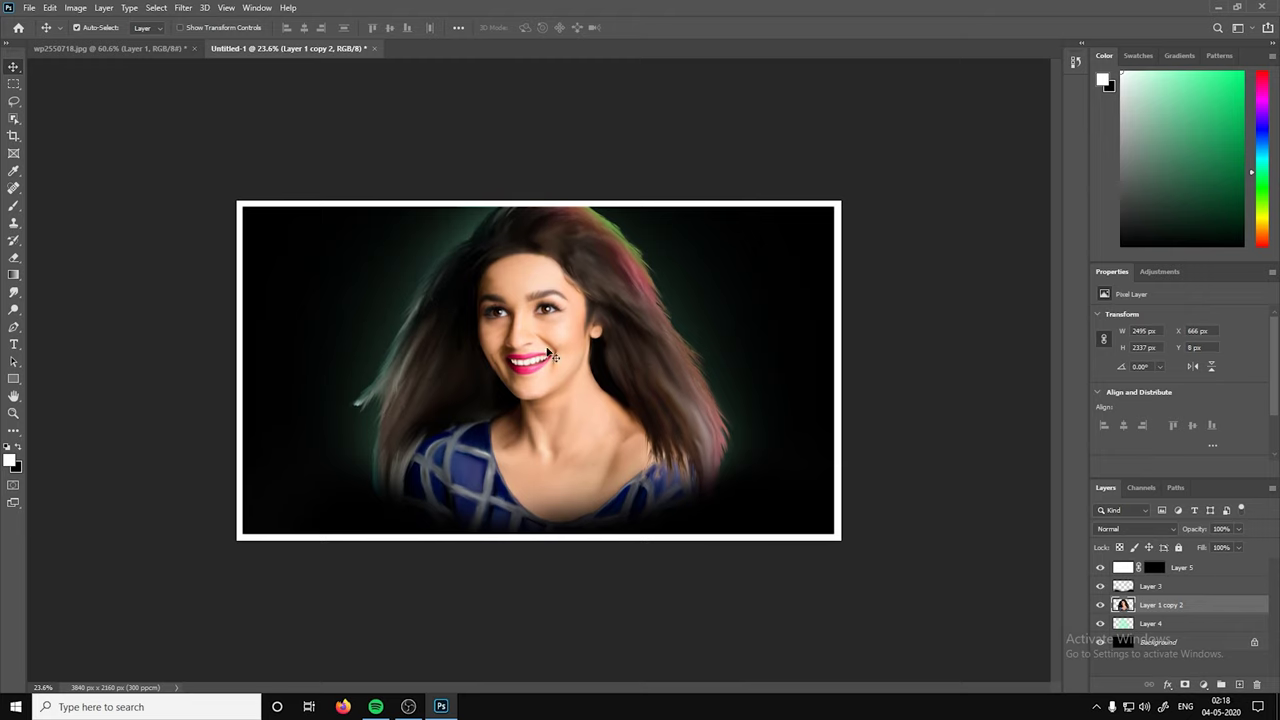
click(822, 494)
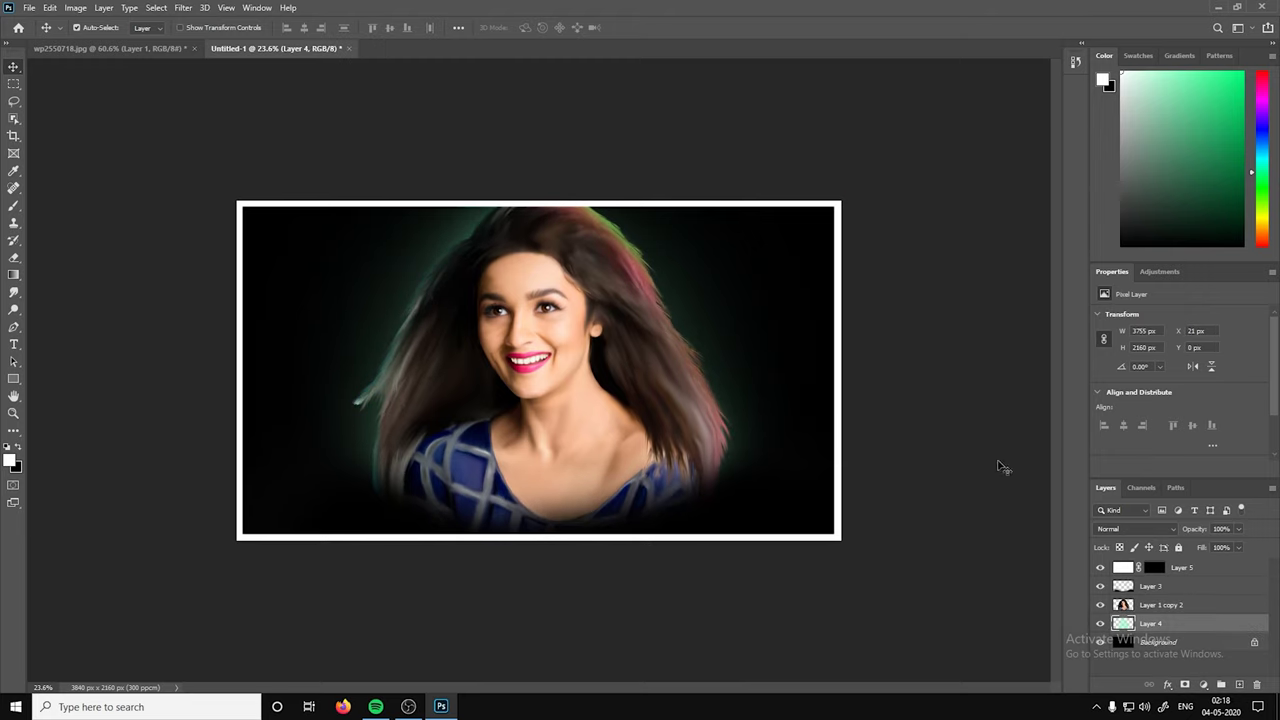
click(815, 567)
key(ctrl+0)
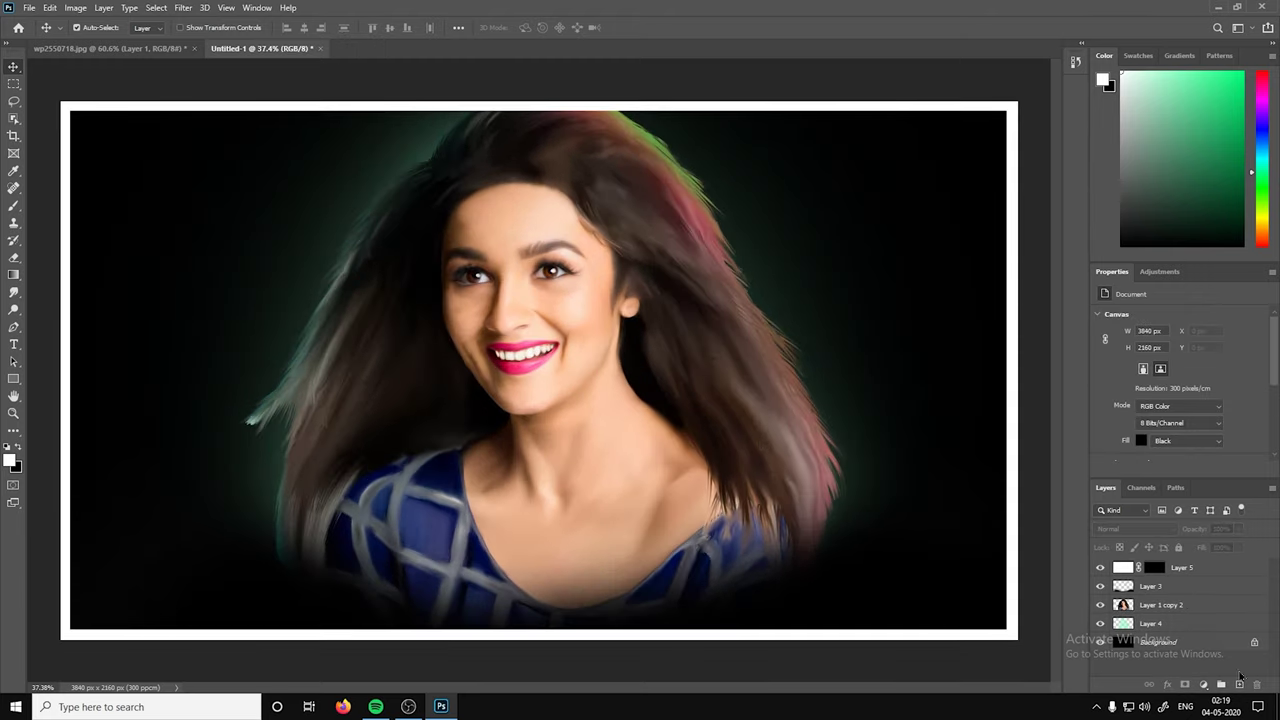
Add a Hue/Saturation adjustment layer with Hue -12 and Lightness -1.
click(1239, 684)
key(Delete)
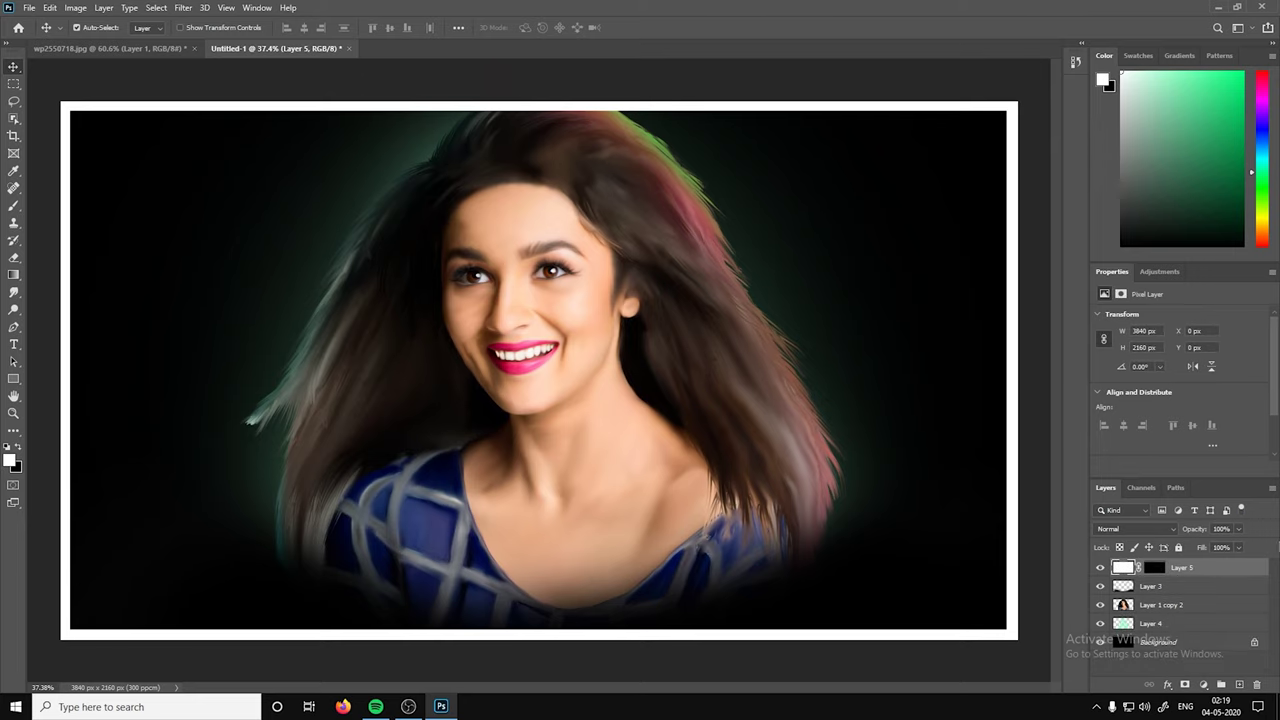
click(1160, 271)
click(1118, 319)
drag(1180, 369, 1169, 369)
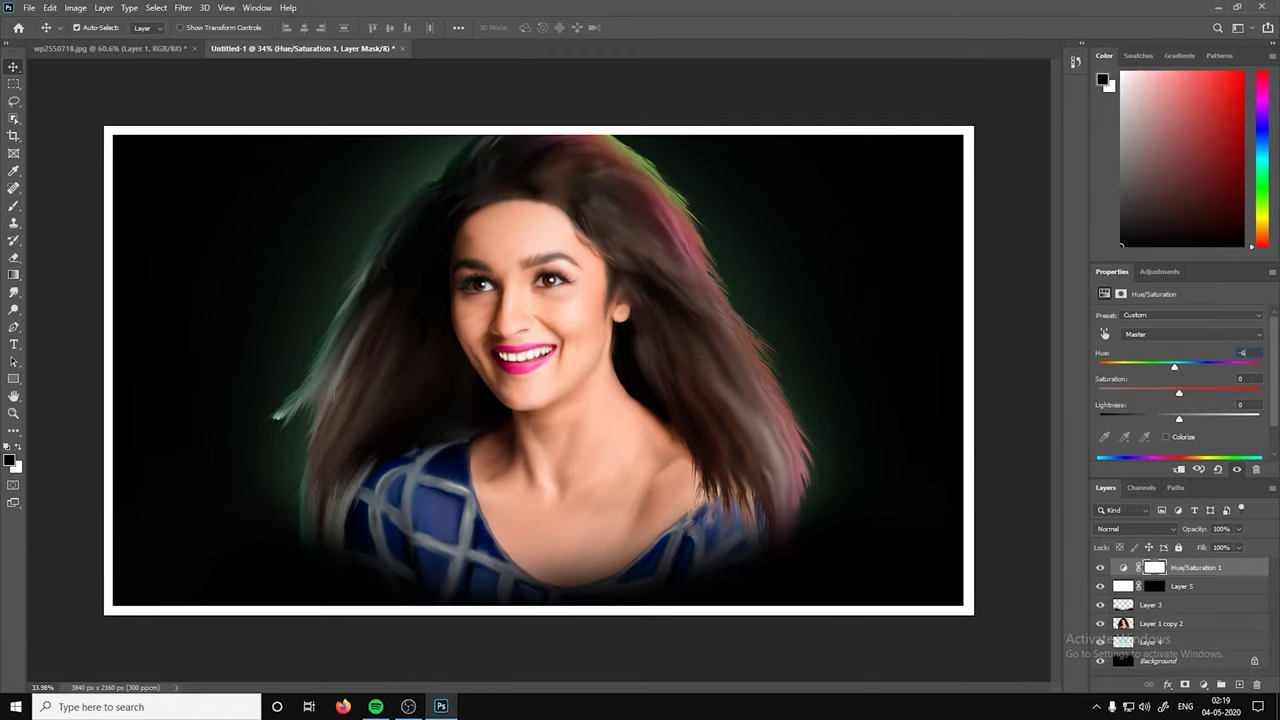
drag(1179, 418, 1180, 420)
Add a Curves adjustment layer and lift the midpoint slightly to brighten.
click(1122, 296)
click(1159, 271)
click(1140, 303)
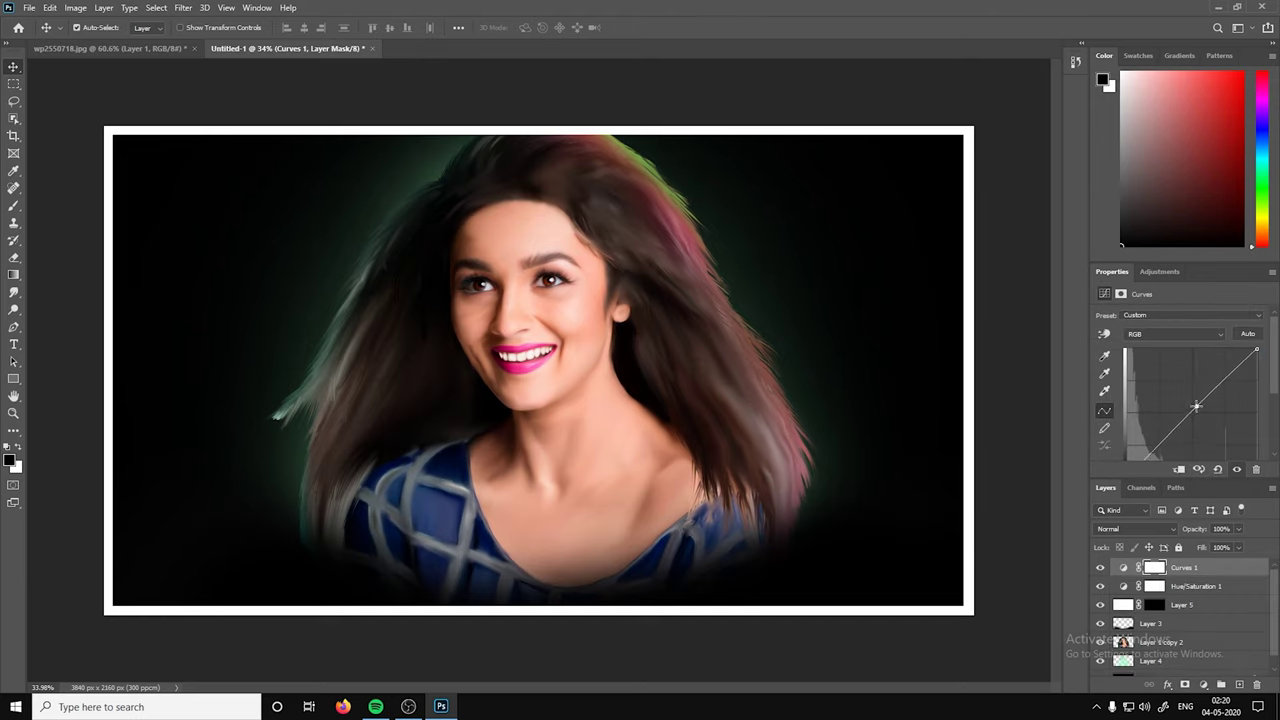
drag(1202, 410, 1200, 407)
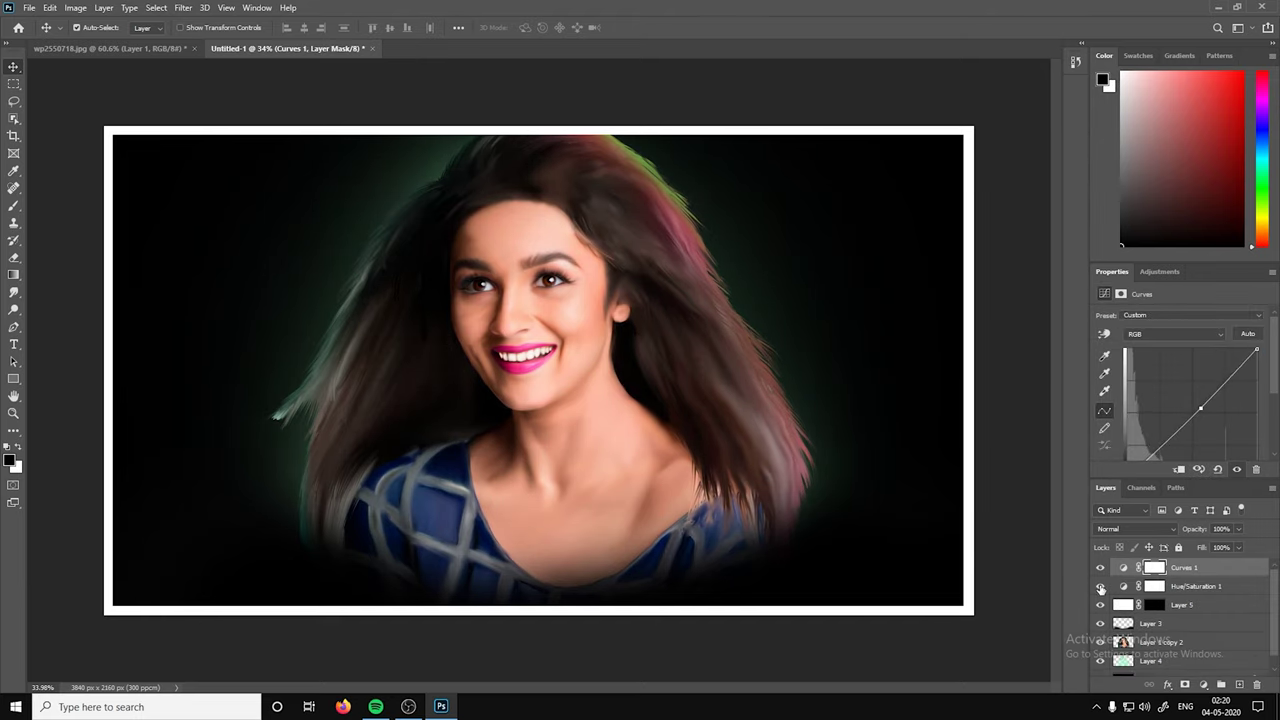